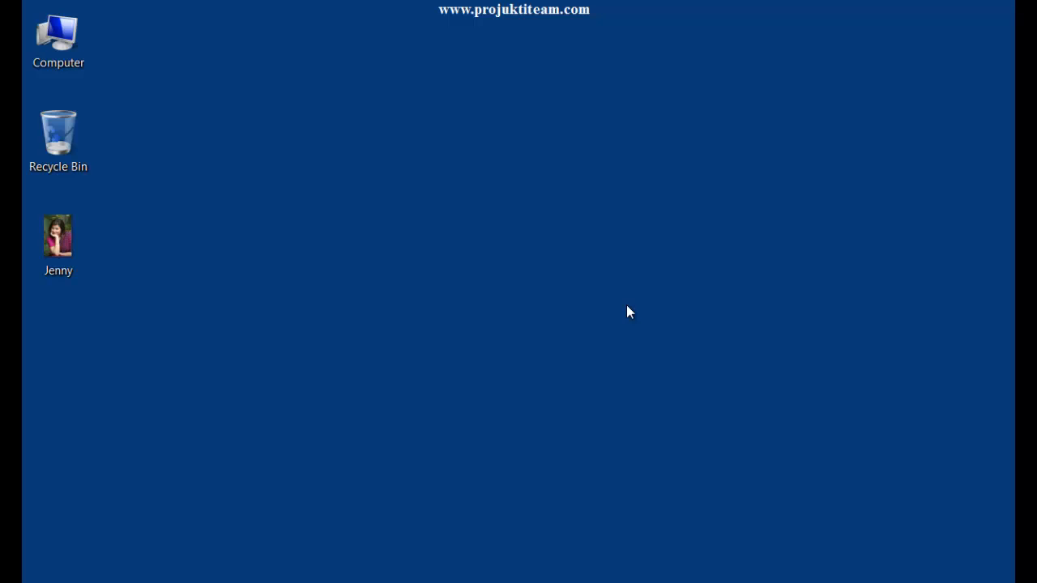
- Switch to Photoshop and open the portrait in the Liquify filter with Advanced Mode turned off
{"action": "left_click", "coordinate": [137, 582]}
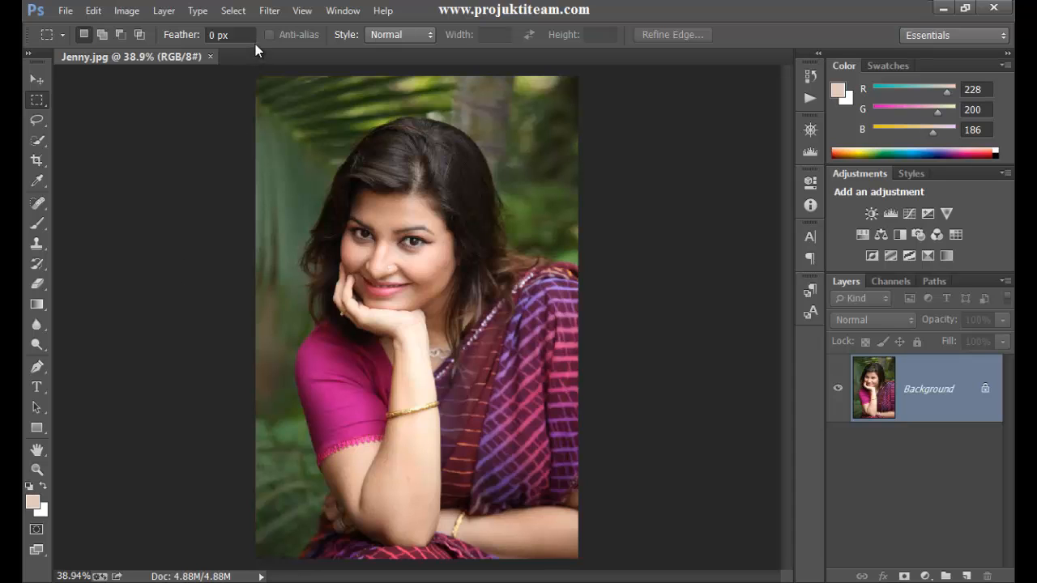
{"action": "left_click", "coordinate": [268, 12]}
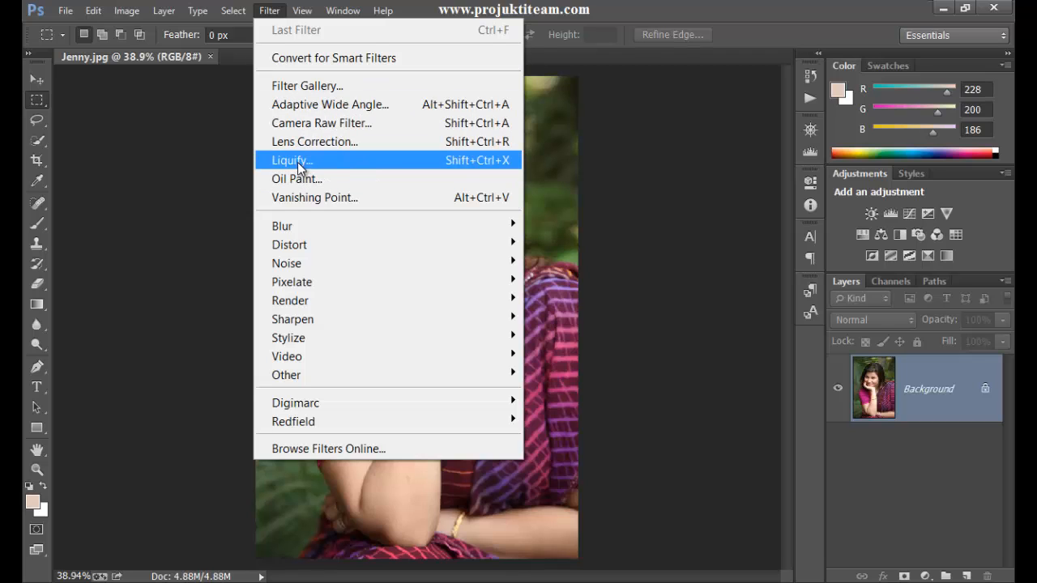
{"action": "left_click", "coordinate": [374, 162]}
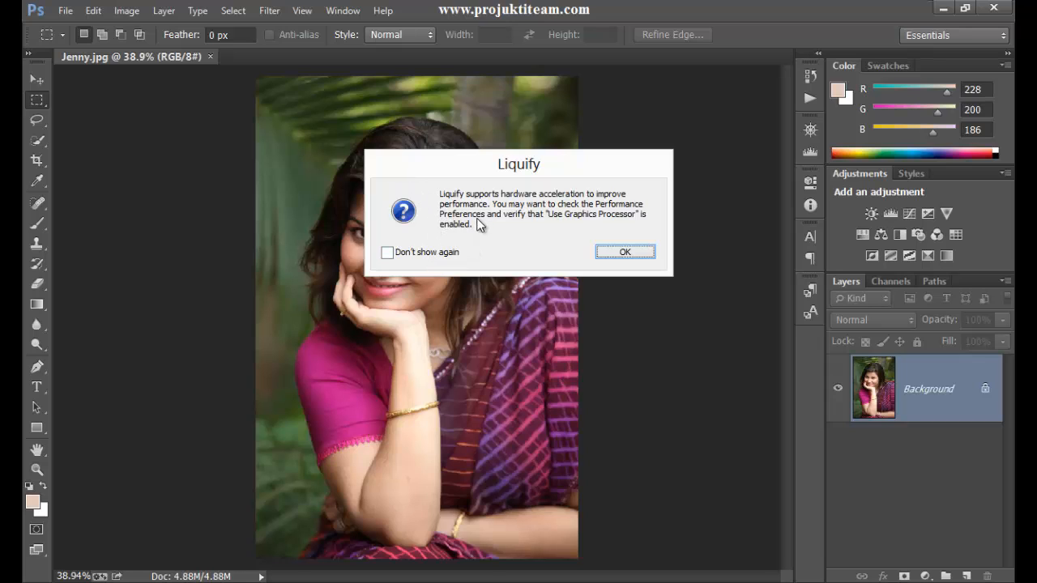
{"action": "left_click", "coordinate": [415, 253]}
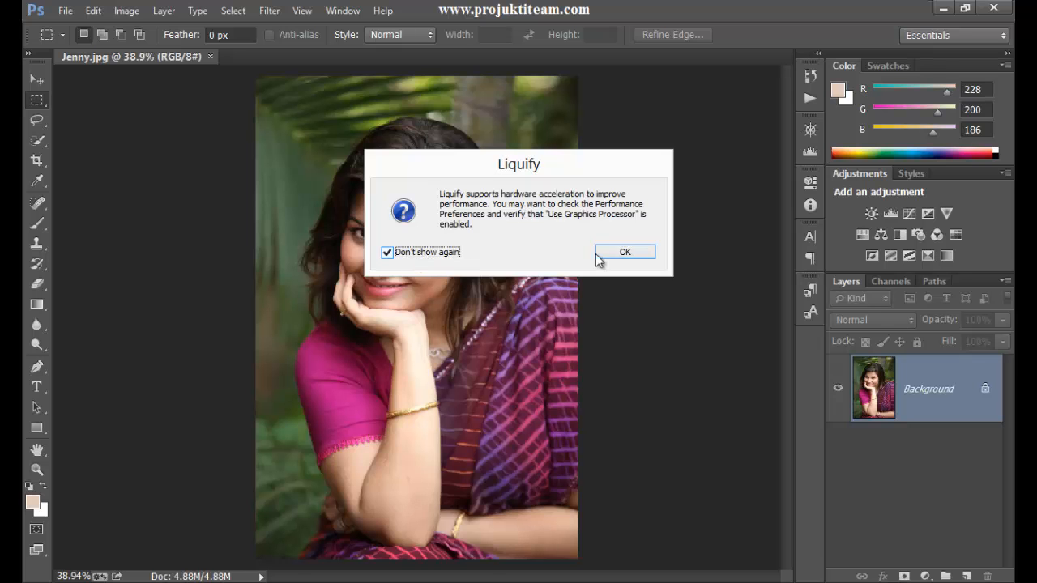
{"action": "left_click", "coordinate": [608, 253]}
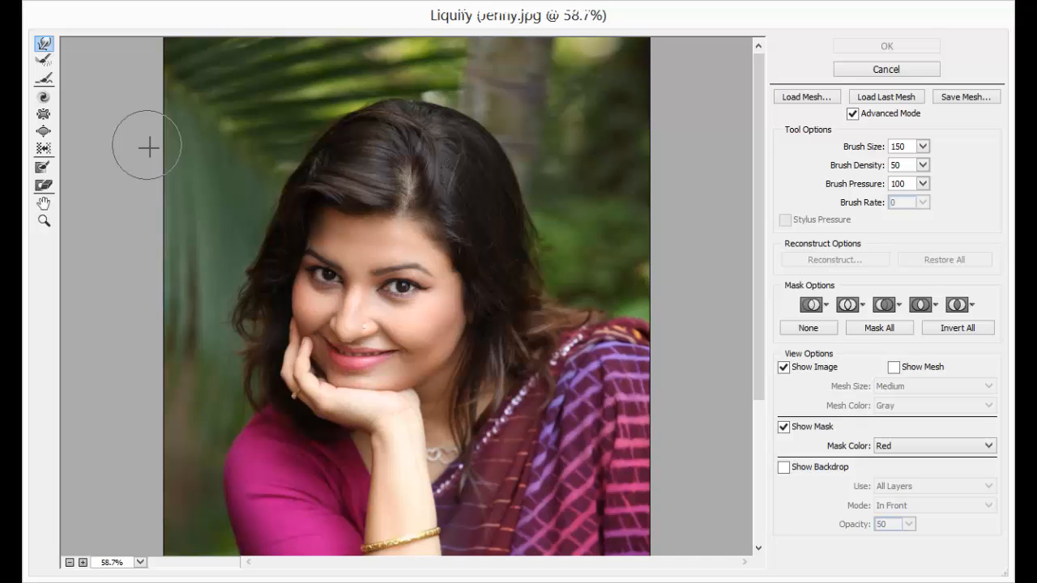
{"action": "mouse_move", "coordinate": [762, 157]}
{"action": "left_mouse_down"}
{"action": "mouse_move", "coordinate": [767, 228]}
{"action": "mouse_move", "coordinate": [746, 156]}
{"action": "left_mouse_up"}
{"action": "left_click", "coordinate": [852, 114]}
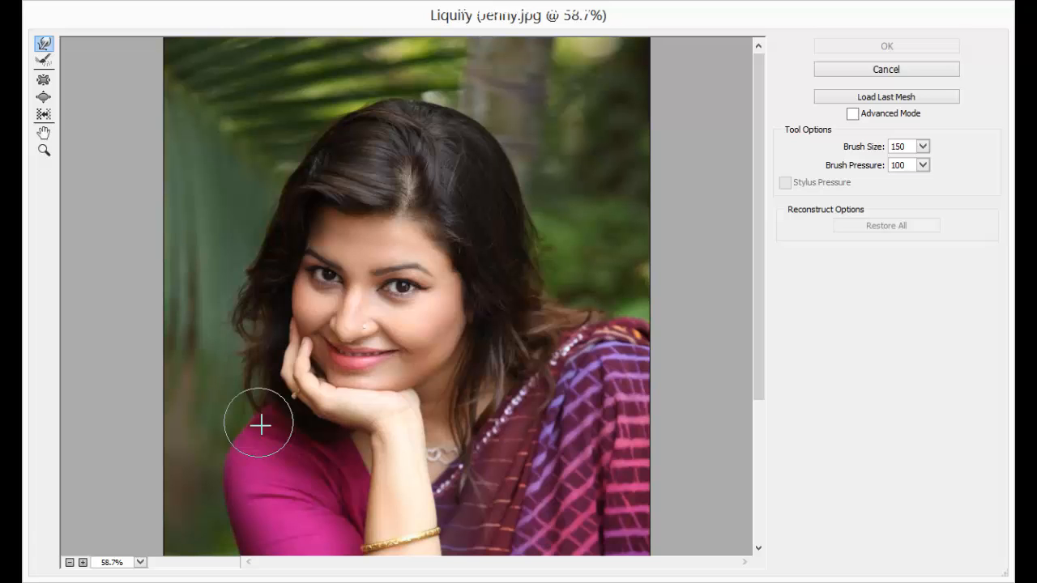
- Try pushing the outer sleeve and upper arm inward using Forward Warp at brush size 300, and undo the stroke
{"action": "left_click_drag", "start_coordinate": [364, 410], "coordinate": [373, 211]}
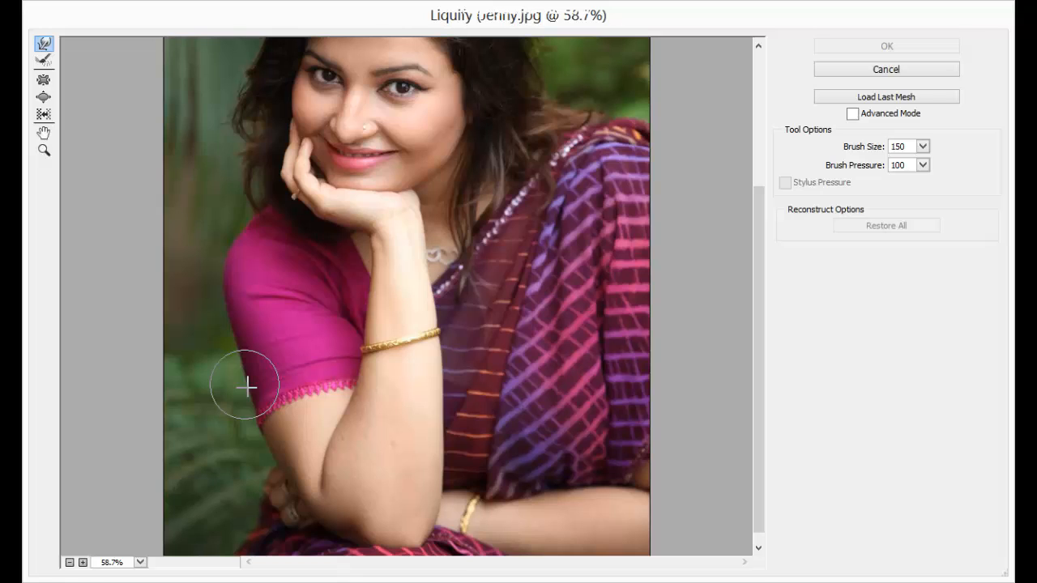
{"action": "key", "text": "bracketright"}
{"action": "key", "text": "bracketright"}
{"action": "key", "text": "bracketright"}
{"action": "key", "text": "bracketright"}
{"action": "key", "text": "bracketright"}
{"action": "key", "text": "bracketright"}
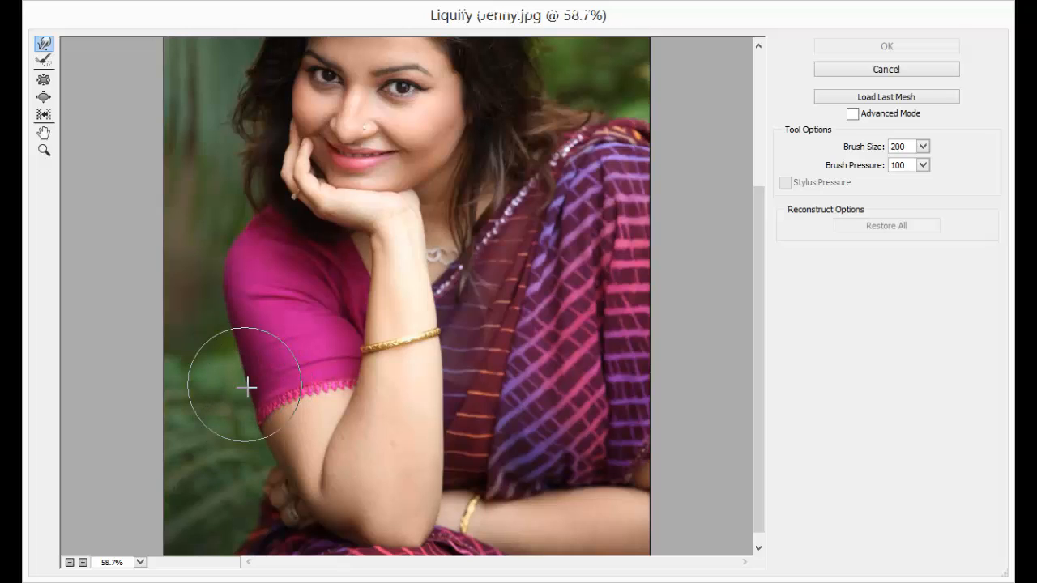
{"action": "key", "text": "bracketleft"}
{"action": "key", "text": "bracketleft"}
{"action": "key", "text": "bracketright"}
{"action": "key", "text": "bracketright"}
{"action": "mouse_move", "coordinate": [231, 319]}
{"action": "left_mouse_down"}
{"action": "mouse_move", "coordinate": [240, 390]}
{"action": "mouse_move", "coordinate": [253, 384]}
{"action": "mouse_move", "coordinate": [257, 405]}
{"action": "mouse_move", "coordinate": [296, 412]}
{"action": "left_mouse_up"}
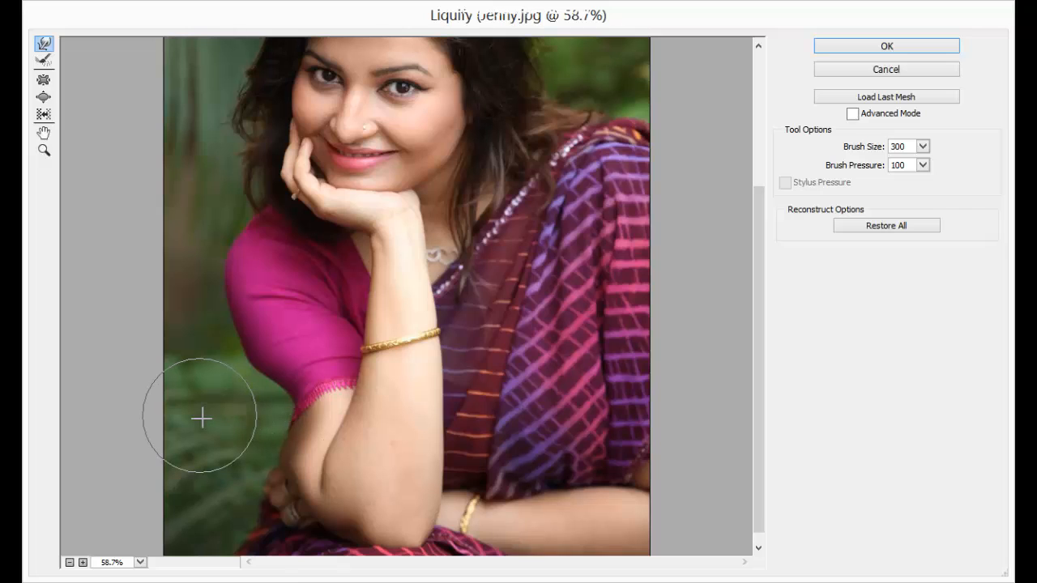
{"action": "key", "text": "ctrl+space"}
{"action": "key", "text": "ctrl+z"}
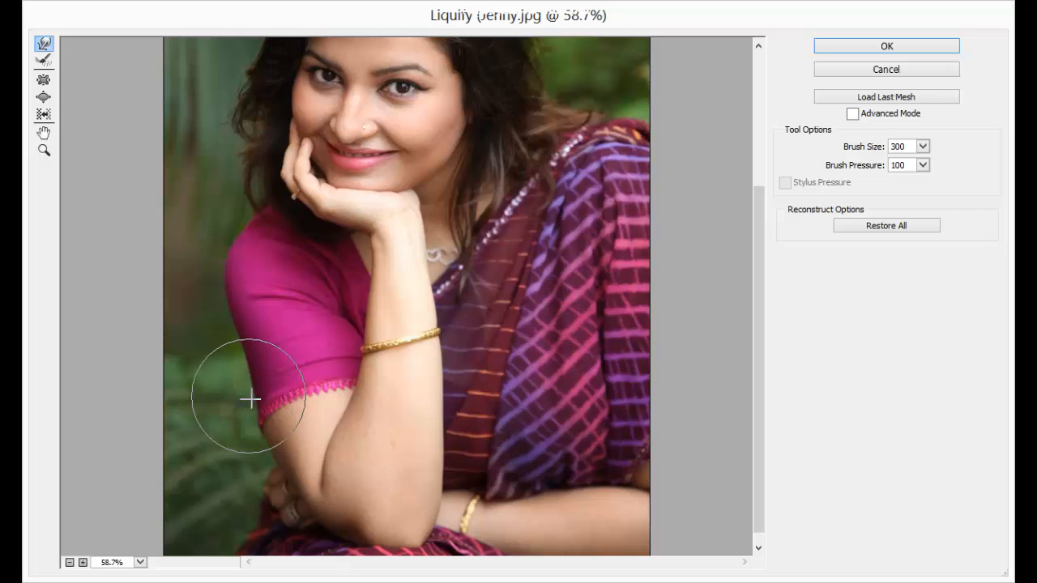
- Slim the outer sleeve and upper arm with small Forward Warp strokes, and reduce the brush size to 175
{"action": "left_click_drag", "start_coordinate": [252, 399], "coordinate": [259, 399]}
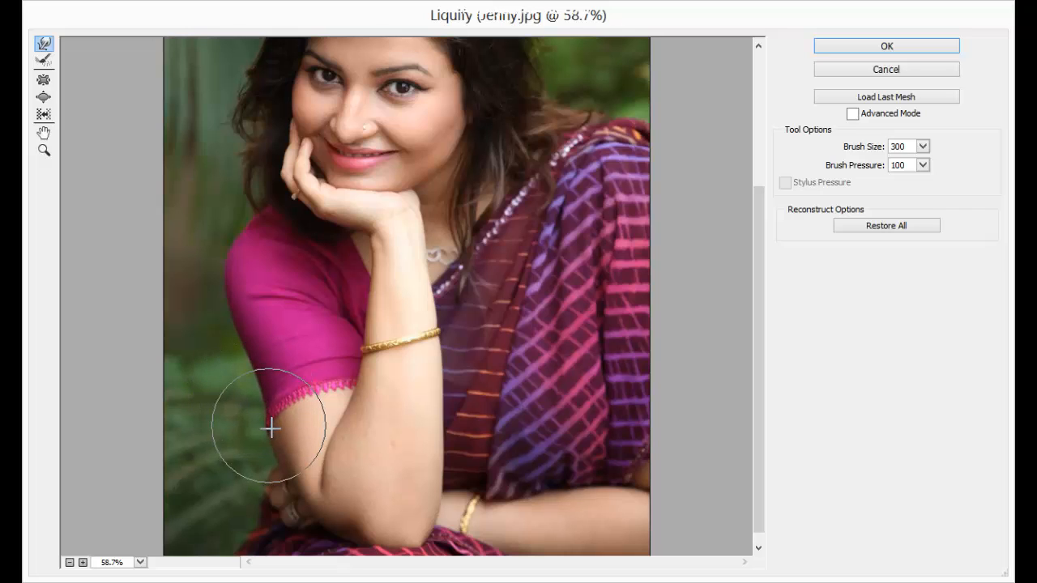
{"action": "left_click_drag", "start_coordinate": [277, 453], "coordinate": [285, 454]}
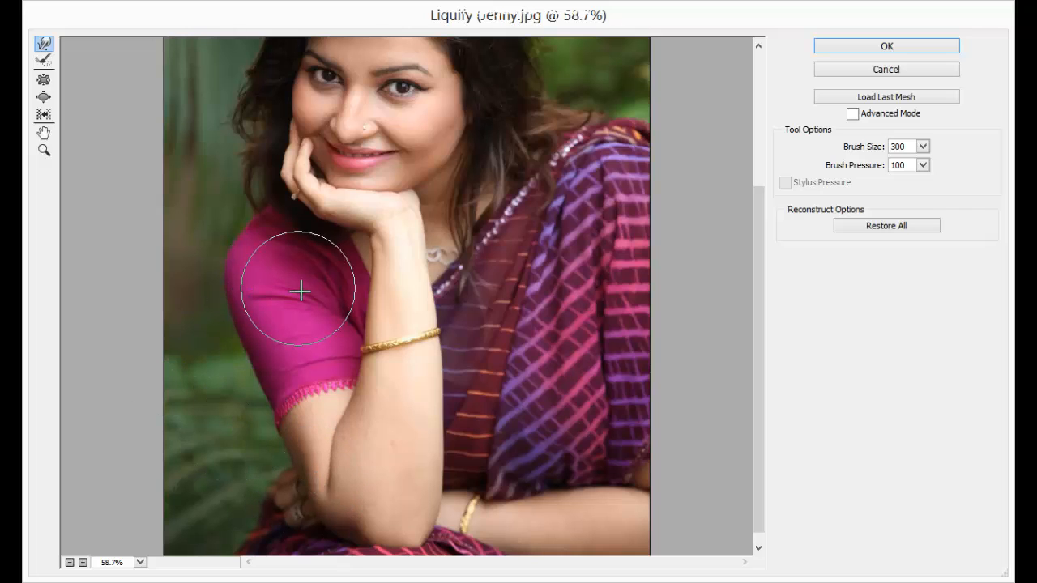
{"action": "key", "text": "bracketleft"}
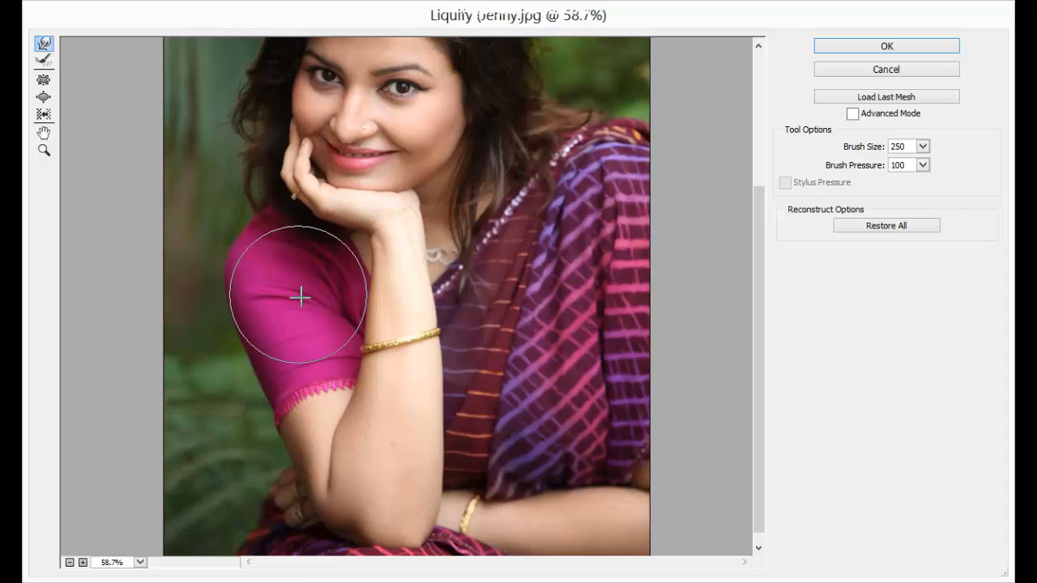
{"action": "key", "text": "bracketleft"}
{"action": "key", "text": "bracketleft"}
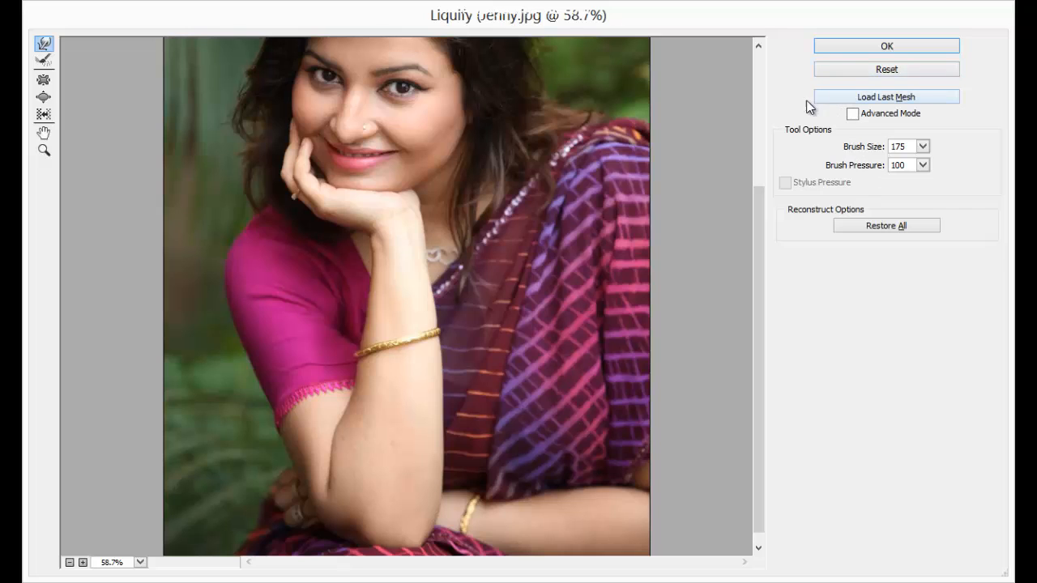
- Restore all of the warping from the advanced options and leave Liquify without applying it
{"action": "key", "text": "alt+d"}
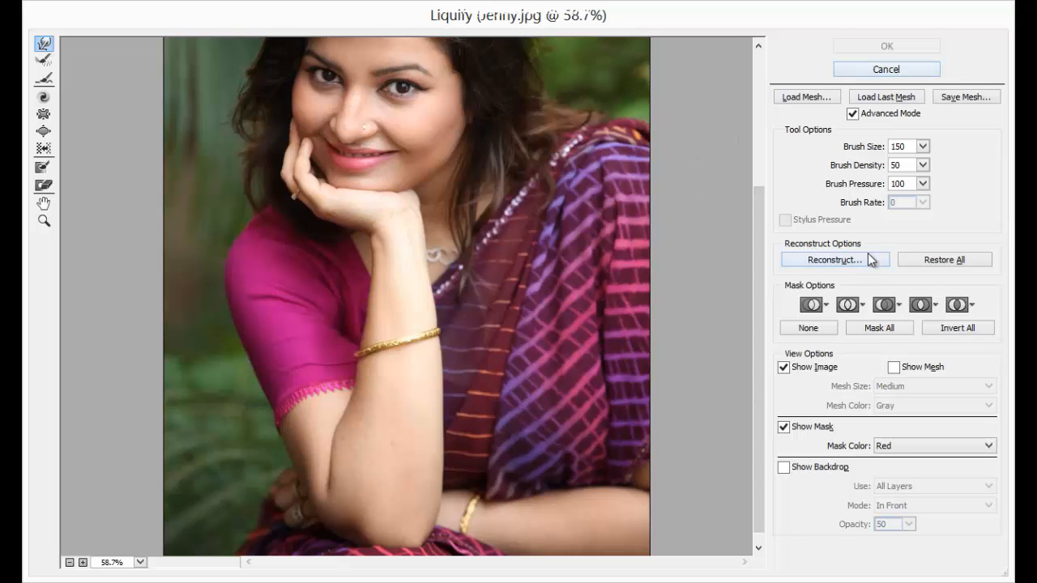
{"action": "left_click", "coordinate": [944, 258]}
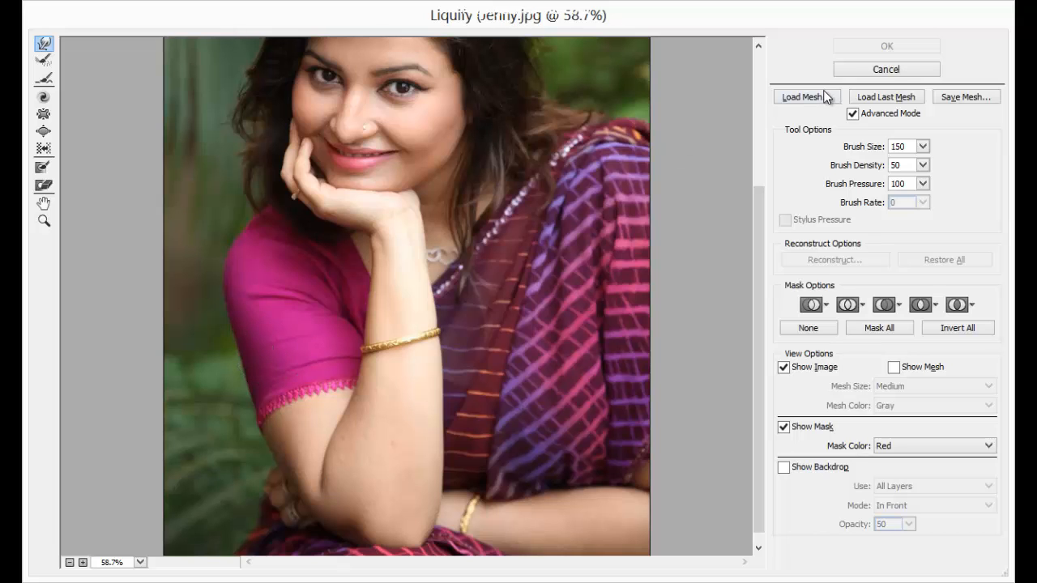
{"action": "left_click", "coordinate": [888, 71]}
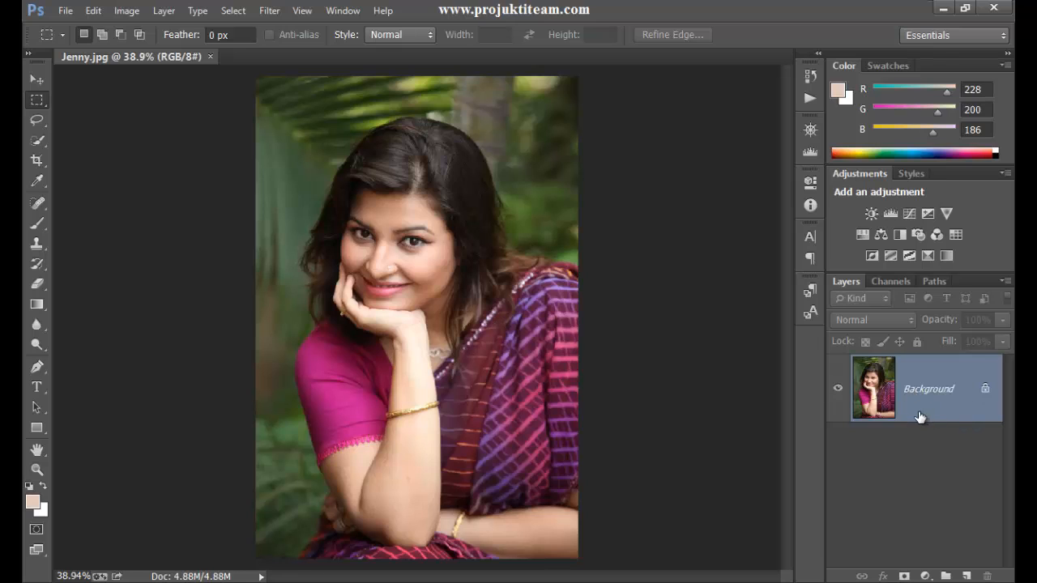
- Duplicate the Background layer and open the copy in the Liquify filter
{"action": "key", "text": "ctrl+j"}
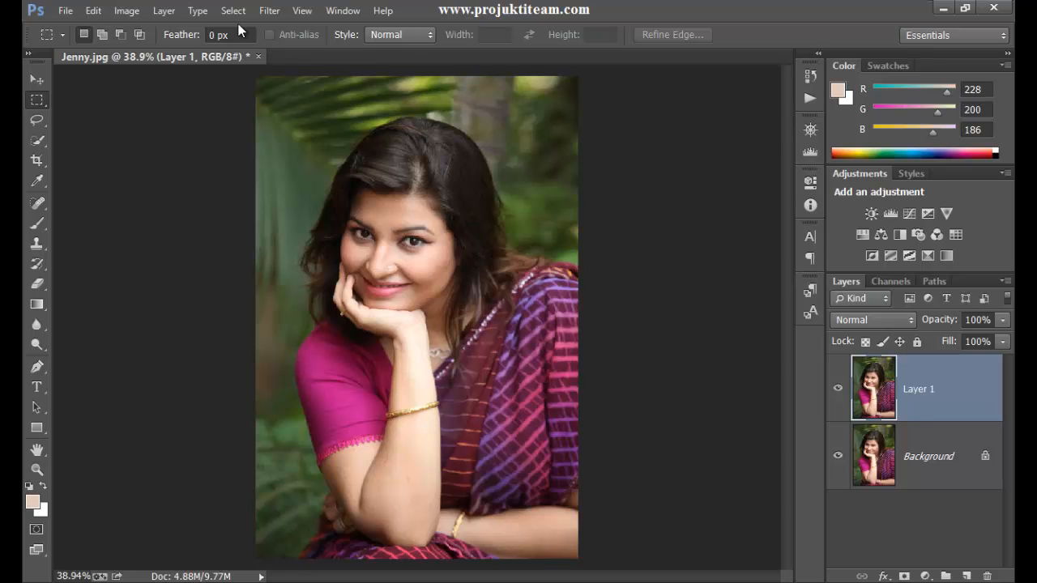
{"action": "left_click", "coordinate": [269, 11]}
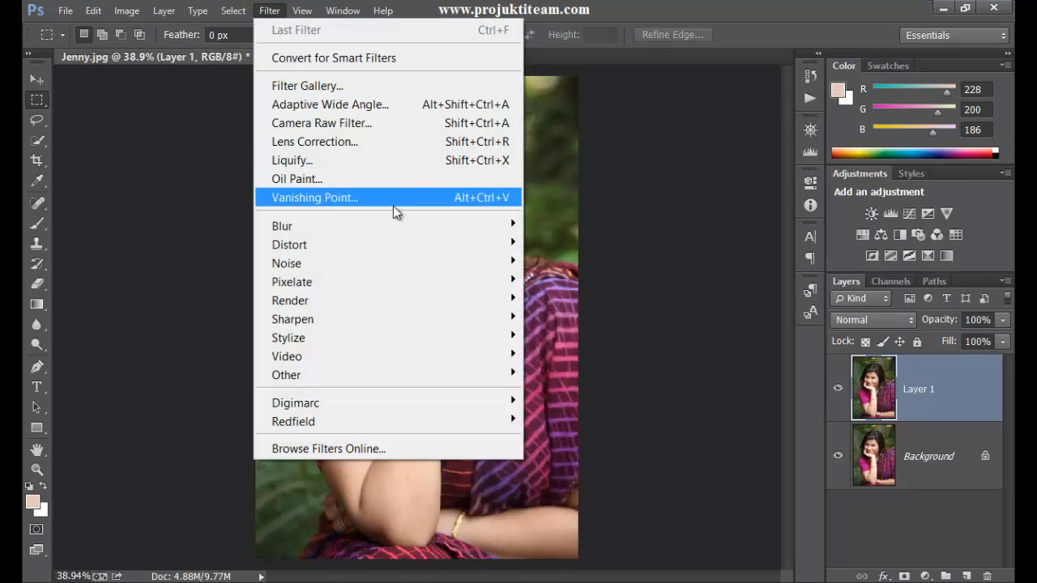
{"action": "left_click", "coordinate": [348, 160]}
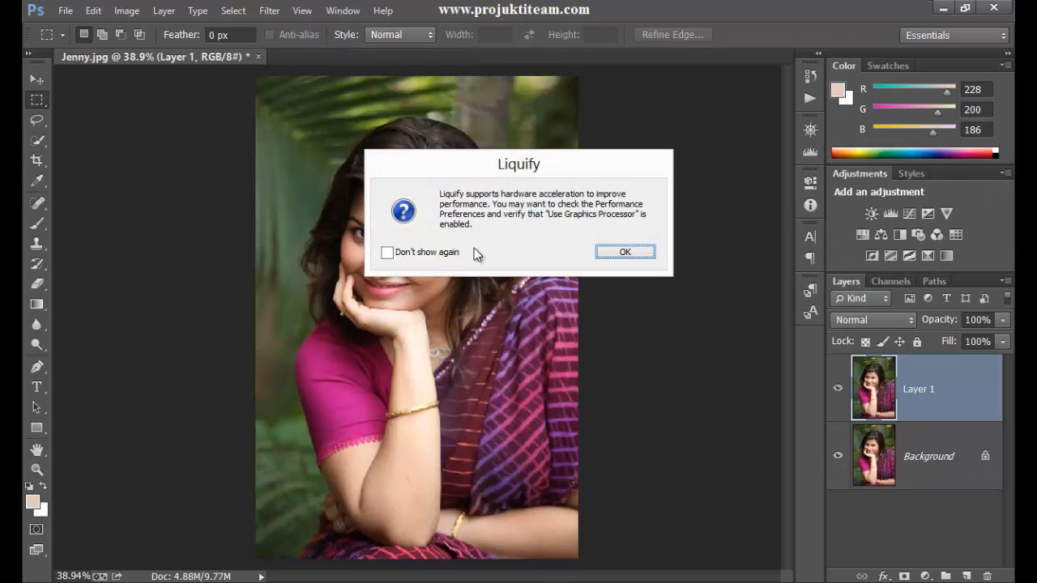
{"action": "left_click", "coordinate": [402, 252]}
{"action": "left_click", "coordinate": [625, 252]}
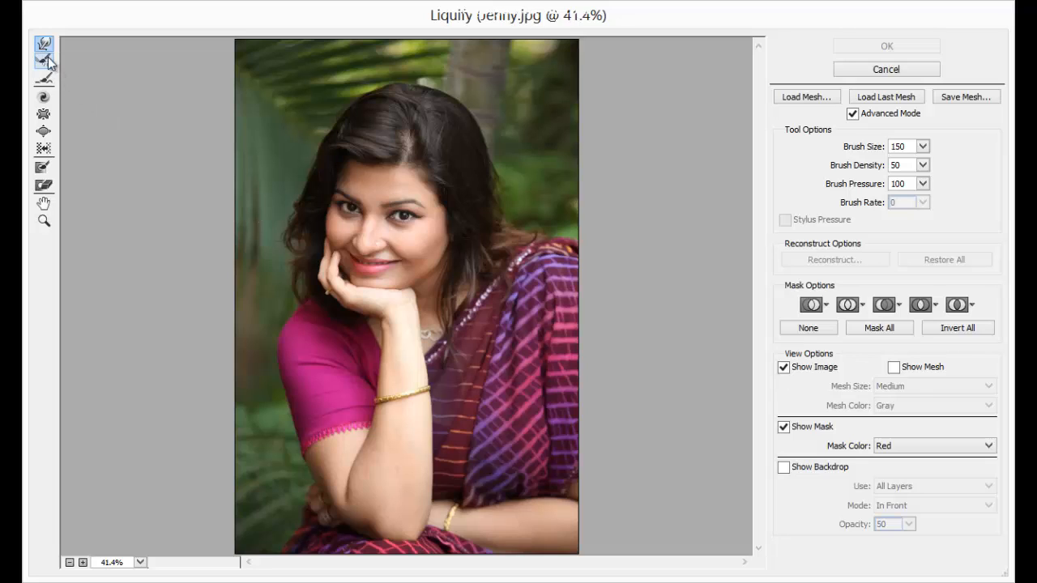
- Adjust the brush size to 125 in Liquify's basic mode and turn Advanced Mode back on
{"action": "left_click", "coordinate": [852, 114]}
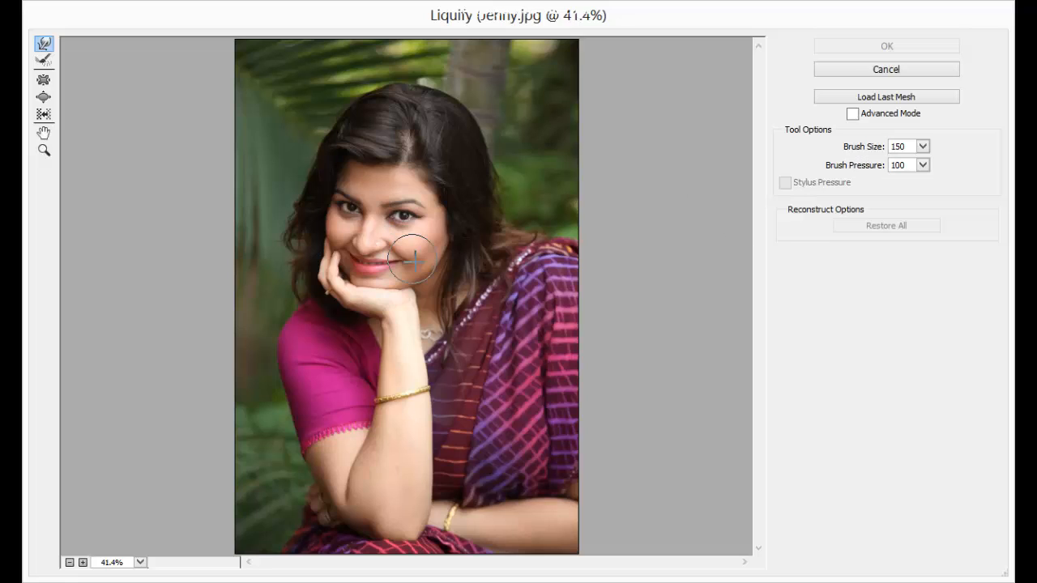
{"action": "key", "text": "bracketright"}
{"action": "key", "text": "bracketleft"}
{"action": "key", "text": "bracketleft"}
{"action": "key", "text": "bracketleft"}
{"action": "left_click", "coordinate": [855, 115]}
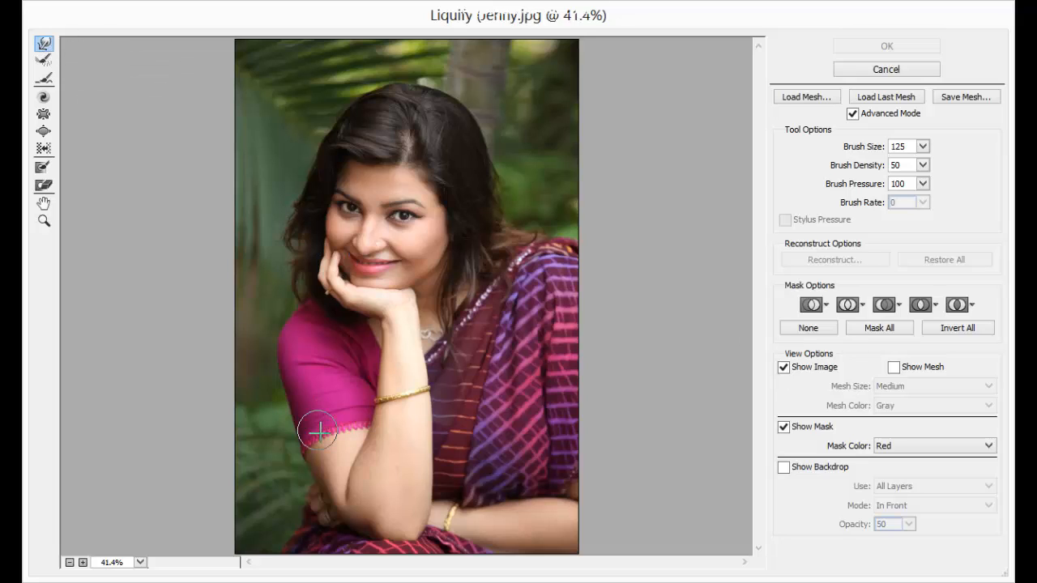
- Set the Forward Warp brush size to 300 and nudge the outer sleeve and upper arm inward
{"action": "key", "text": "bracketright"}
{"action": "key", "text": "bracketright"}
{"action": "key", "text": "bracketright"}
{"action": "key", "text": "bracketright"}
{"action": "key", "text": "bracketright"}
{"action": "key", "text": "bracketright"}
{"action": "key", "text": "bracketright"}
{"action": "key", "text": "bracketright"}
{"action": "key", "text": "bracketright"}
{"action": "key", "text": "bracketright"}
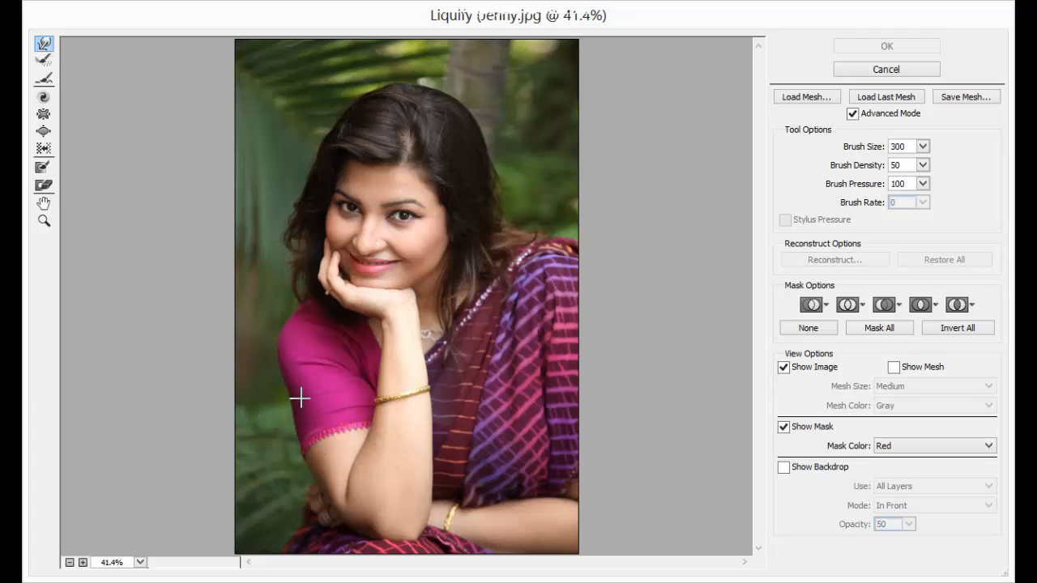
{"action": "left_click_drag", "start_coordinate": [300, 397], "coordinate": [308, 423]}
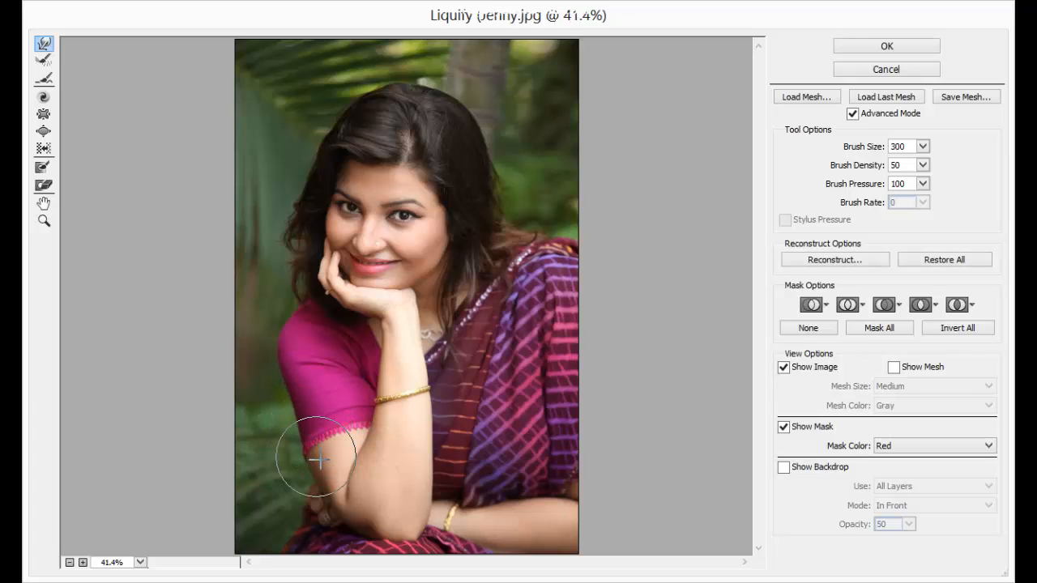
{"action": "left_click_drag", "start_coordinate": [320, 460], "coordinate": [326, 460]}
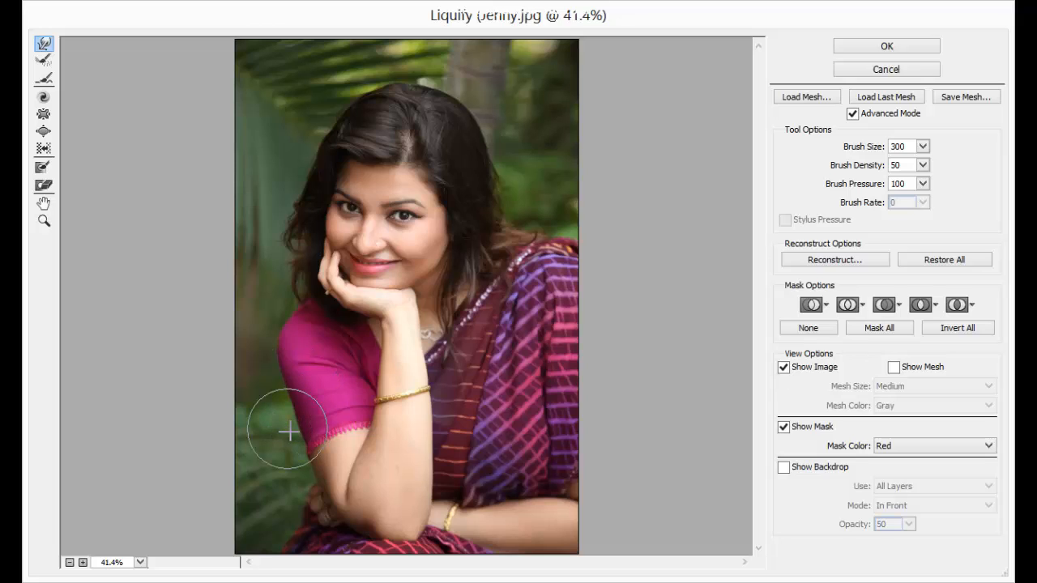
- Try partially reconstructing the warp with a Revert Reconstruction amount of 55
{"action": "left_click", "coordinate": [839, 260]}
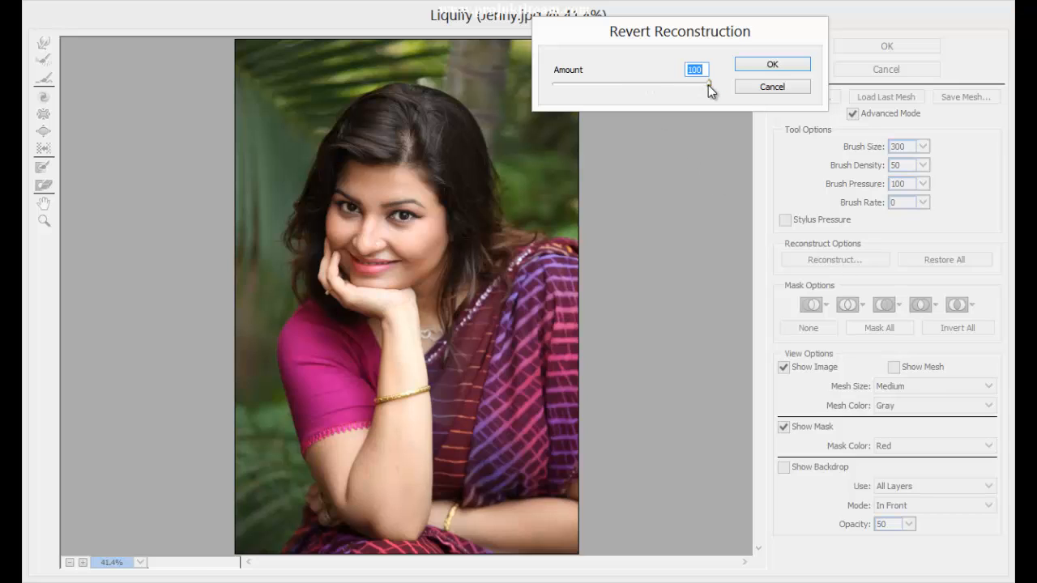
{"action": "left_click_drag", "start_coordinate": [674, 93], "coordinate": [640, 119]}
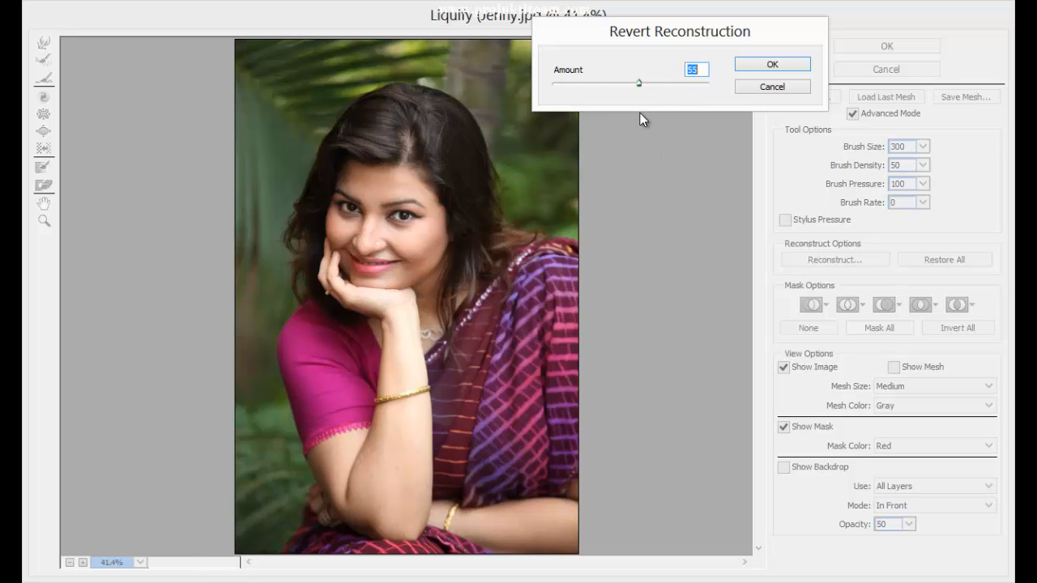
{"action": "left_click", "coordinate": [771, 87]}
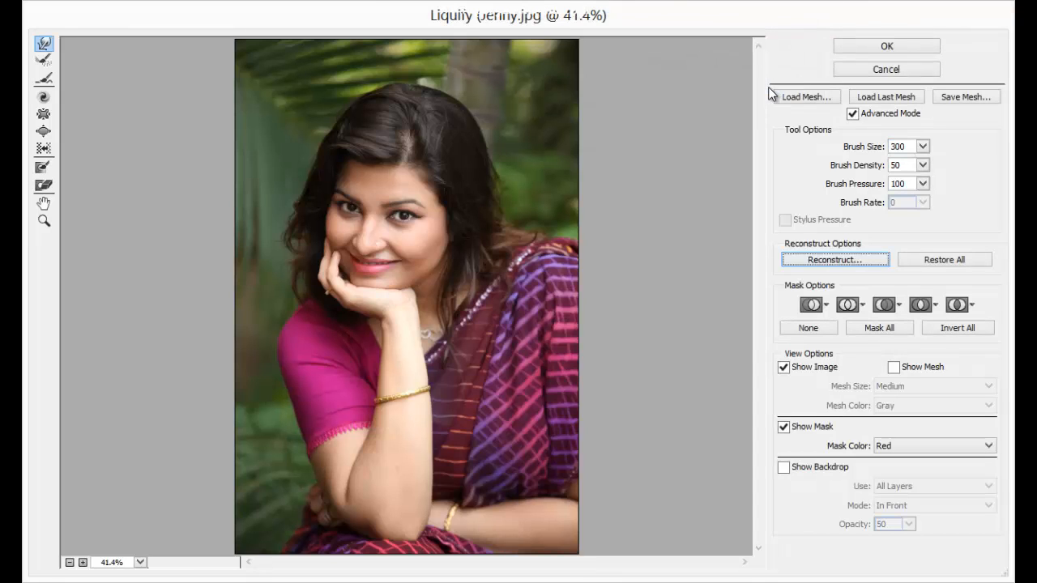
- Paint back the original shape along the outer sleeve and shoulder with the Reconstruct tool at brush size 100
{"action": "left_click", "coordinate": [43, 61]}
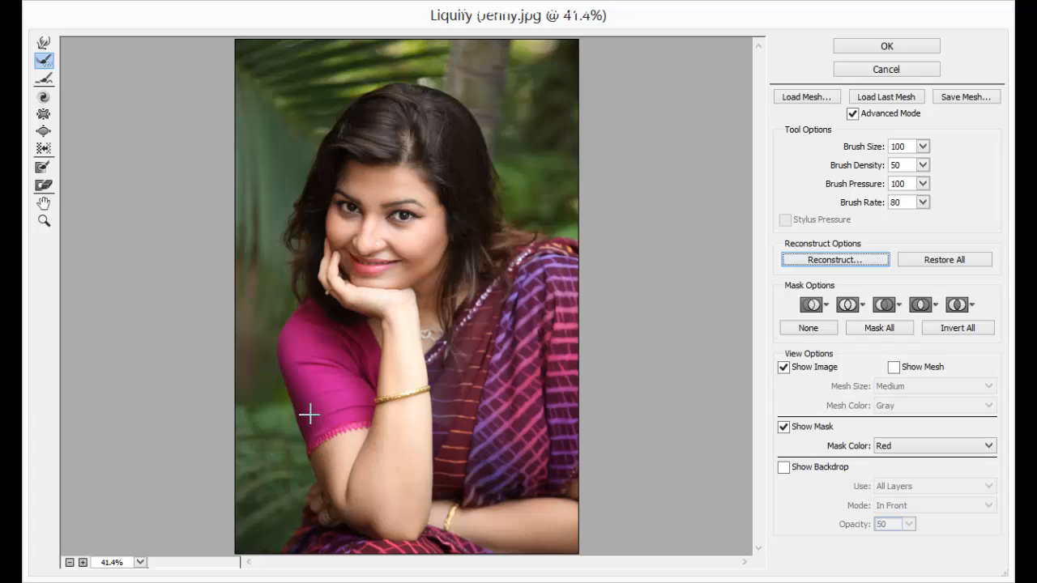
{"action": "left_click_drag", "start_coordinate": [290, 381], "coordinate": [304, 413]}
{"action": "mouse_move", "coordinate": [305, 414]}
{"action": "left_mouse_down"}
{"action": "mouse_move", "coordinate": [310, 429]}
{"action": "mouse_move", "coordinate": [290, 423]}
{"action": "left_mouse_up"}
{"action": "mouse_move", "coordinate": [291, 385]}
{"action": "left_mouse_down"}
{"action": "mouse_move", "coordinate": [332, 498]}
{"action": "mouse_move", "coordinate": [295, 378]}
{"action": "left_mouse_up"}
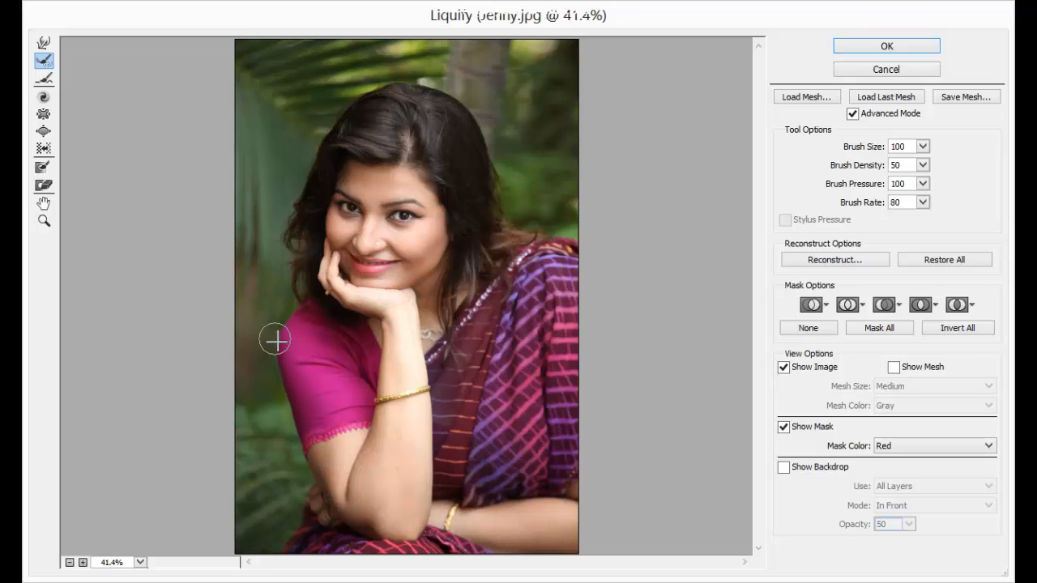
{"action": "mouse_move", "coordinate": [274, 342]}
{"action": "left_mouse_down"}
{"action": "mouse_move", "coordinate": [287, 427]}
{"action": "mouse_move", "coordinate": [332, 506]}
{"action": "mouse_move", "coordinate": [301, 431]}
{"action": "mouse_move", "coordinate": [289, 340]}
{"action": "left_mouse_up"}
- Try the Twirl Clockwise tool at brush size 500 on the face, centred on the eye, and undo the twirl
{"action": "left_click", "coordinate": [43, 99]}
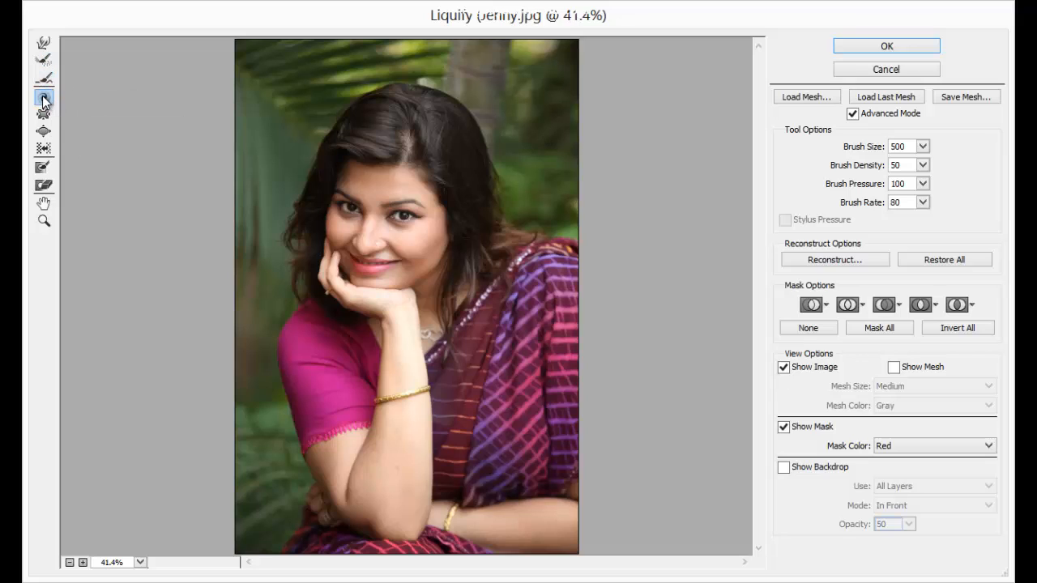
{"action": "left_click", "coordinate": [399, 216]}
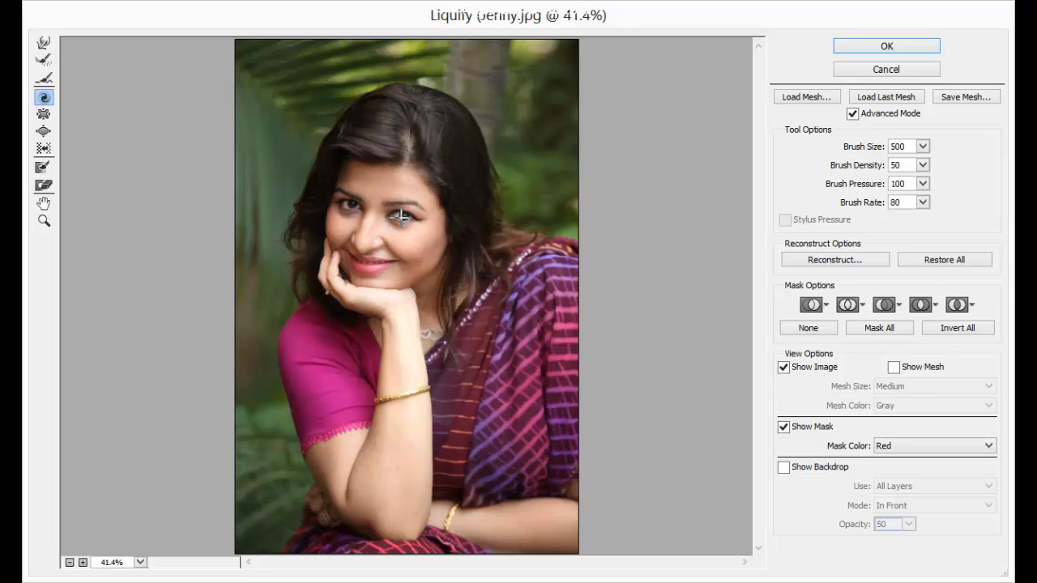
{"action": "key", "text": "ctrl+z"}
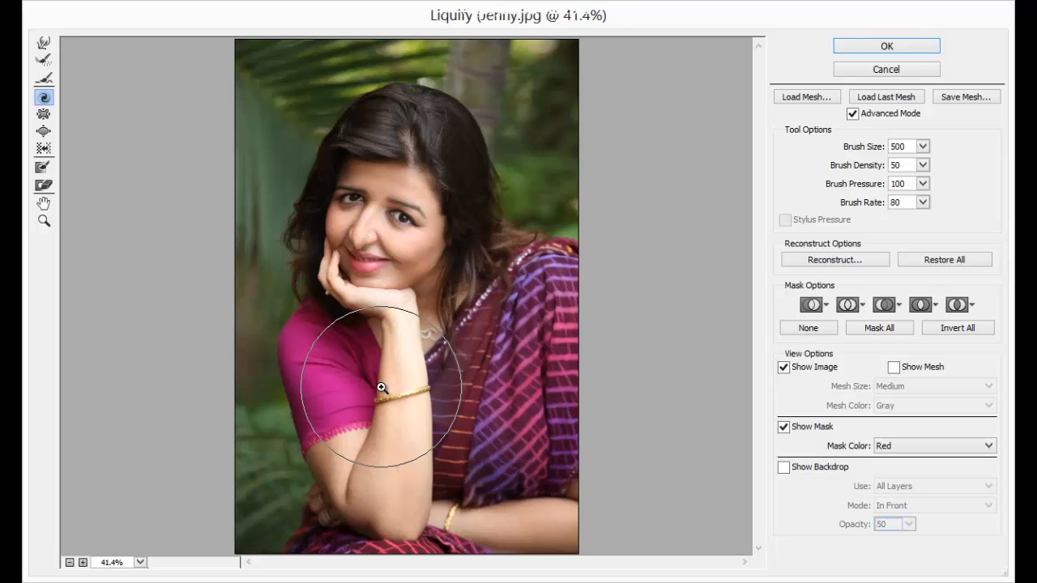
{"action": "key", "text": "ctrl+z"}
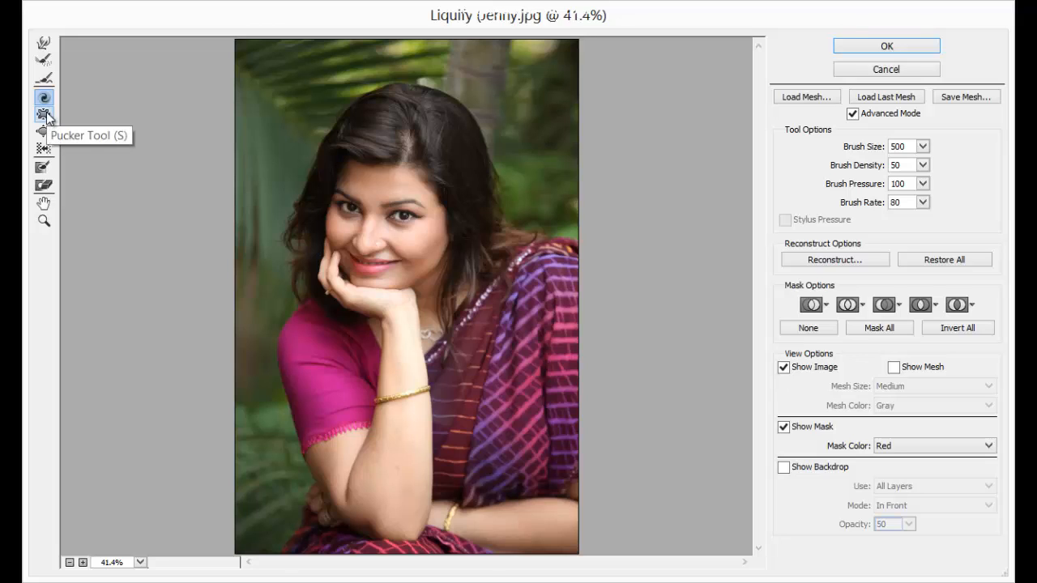
- Try the Pucker tool at brush size 300 on both eyes and undo the last pucker stroke
{"action": "left_click", "coordinate": [45, 114]}
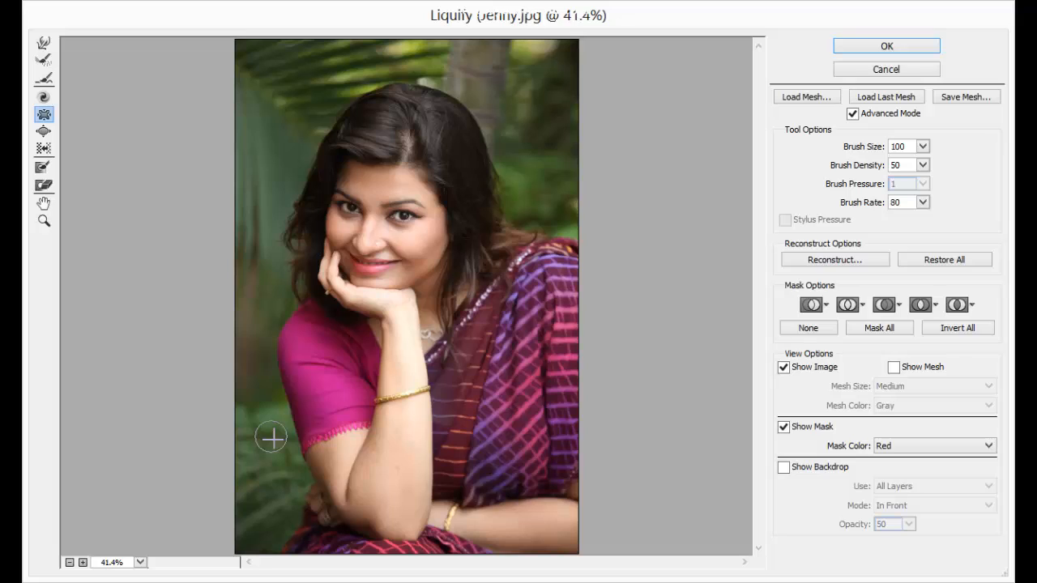
{"action": "key", "text": "bracketright"}
{"action": "key", "text": "bracketright"}
{"action": "key", "text": "bracketright"}
{"action": "key", "text": "bracketright"}
{"action": "key", "text": "bracketright"}
{"action": "key", "text": "bracketright"}
{"action": "key", "text": "bracketright"}
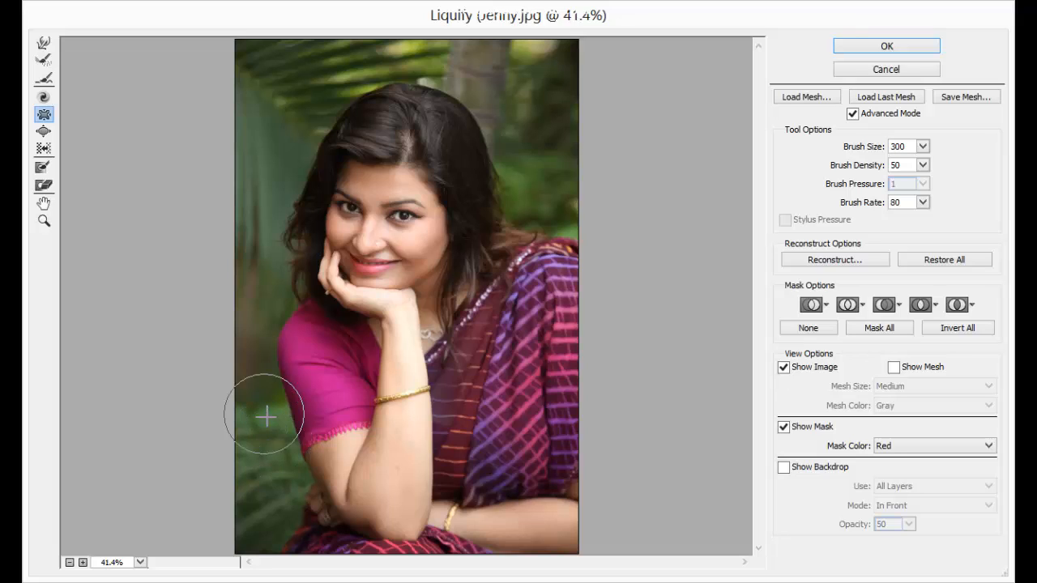
{"action": "left_click", "coordinate": [404, 215]}
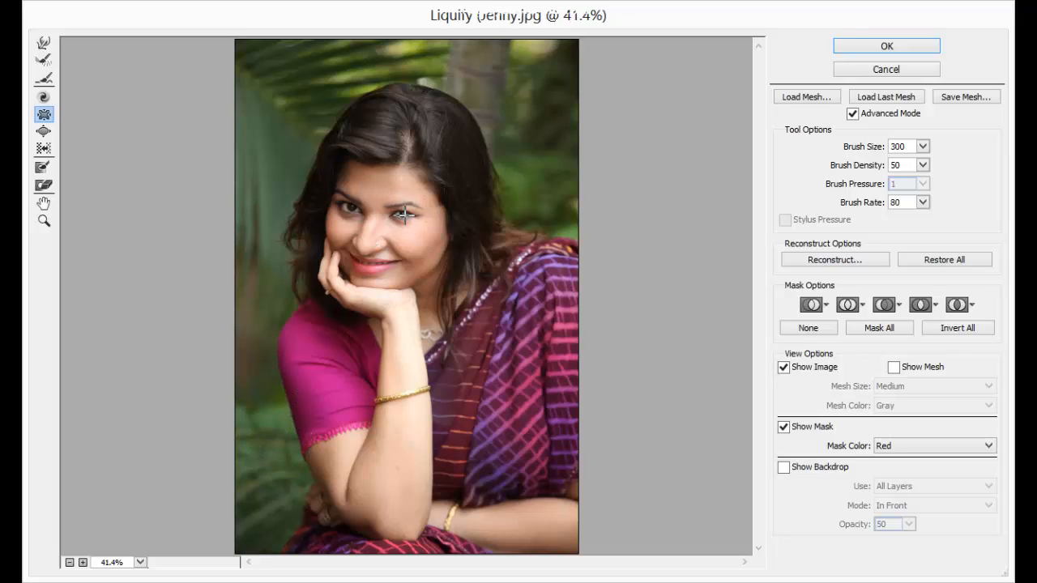
{"action": "left_click", "coordinate": [356, 210]}
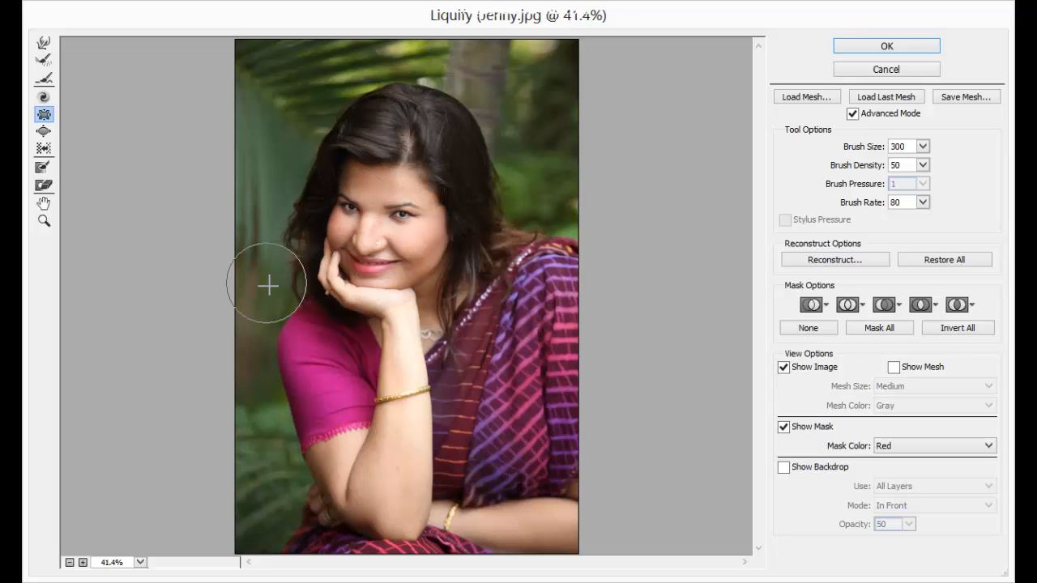
{"action": "left_click_drag", "start_coordinate": [397, 227], "coordinate": [394, 213]}
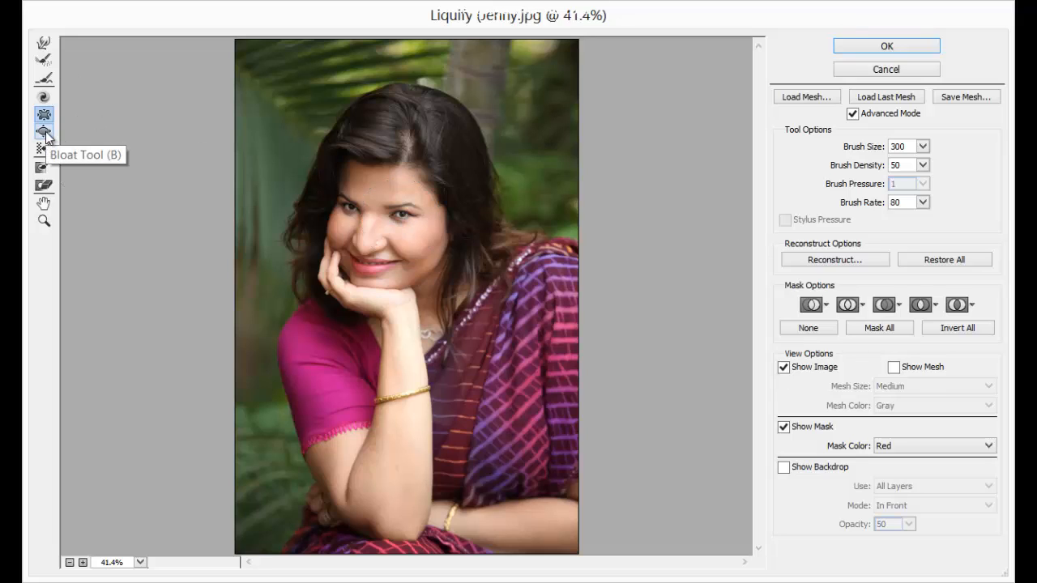
{"action": "key", "text": "ctrl+alt+z"}
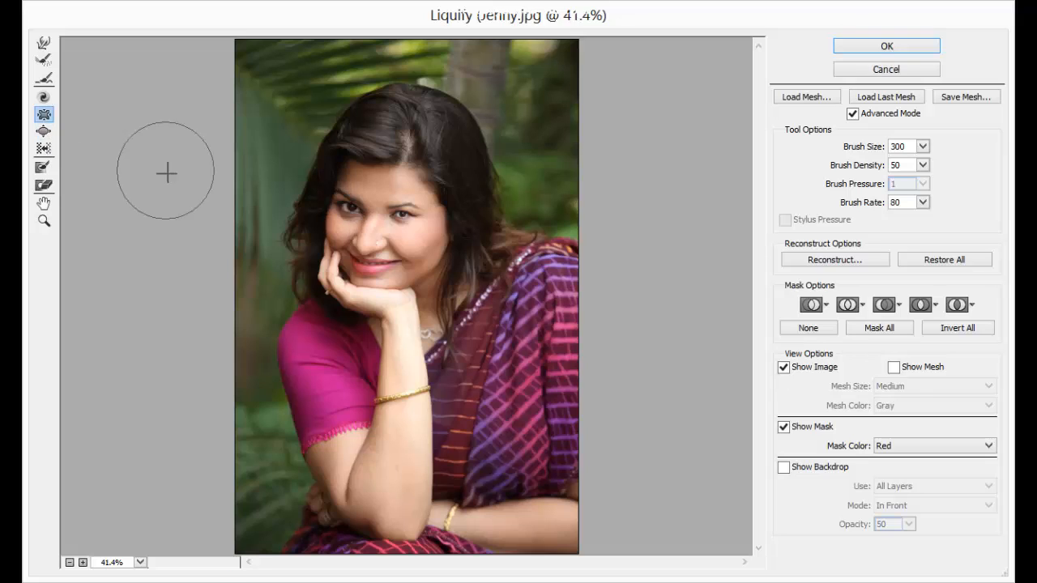
- Try enlarging both eyes with the Bloat tool at brush size 250
{"action": "left_click", "coordinate": [44, 132]}
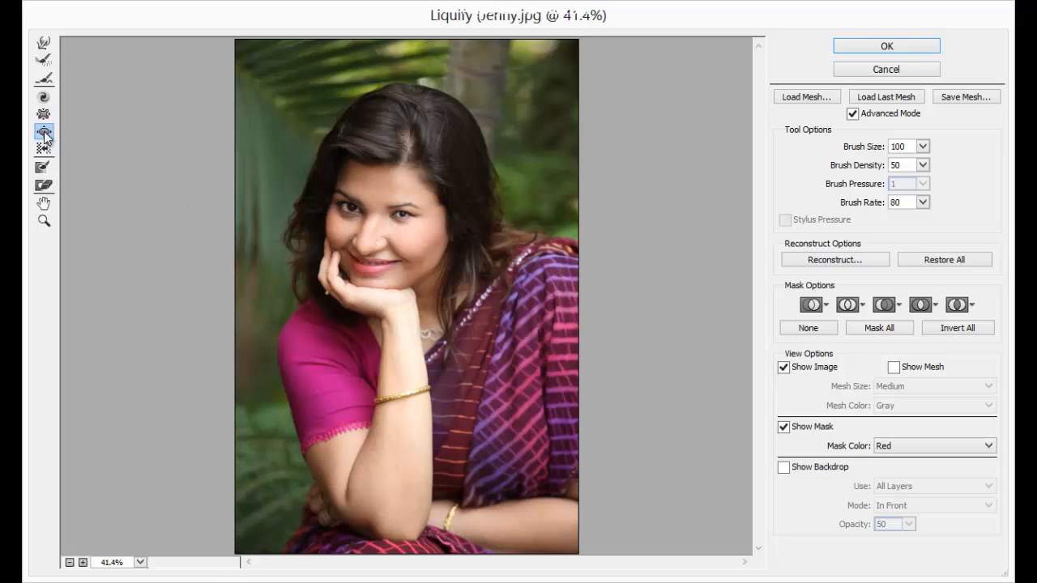
{"action": "key", "text": "bracketright"}
{"action": "key", "text": "bracketright"}
{"action": "key", "text": "bracketright"}
{"action": "key", "text": "bracketright"}
{"action": "left_click", "coordinate": [406, 215]}
{"action": "left_click", "coordinate": [404, 215]}
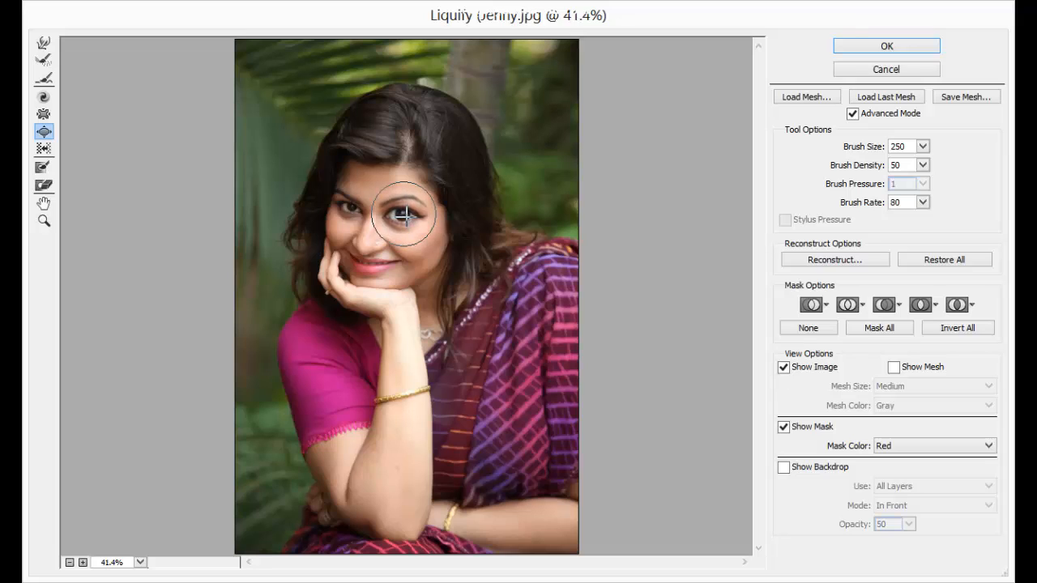
{"action": "left_click_drag", "start_coordinate": [344, 210], "coordinate": [353, 209]}
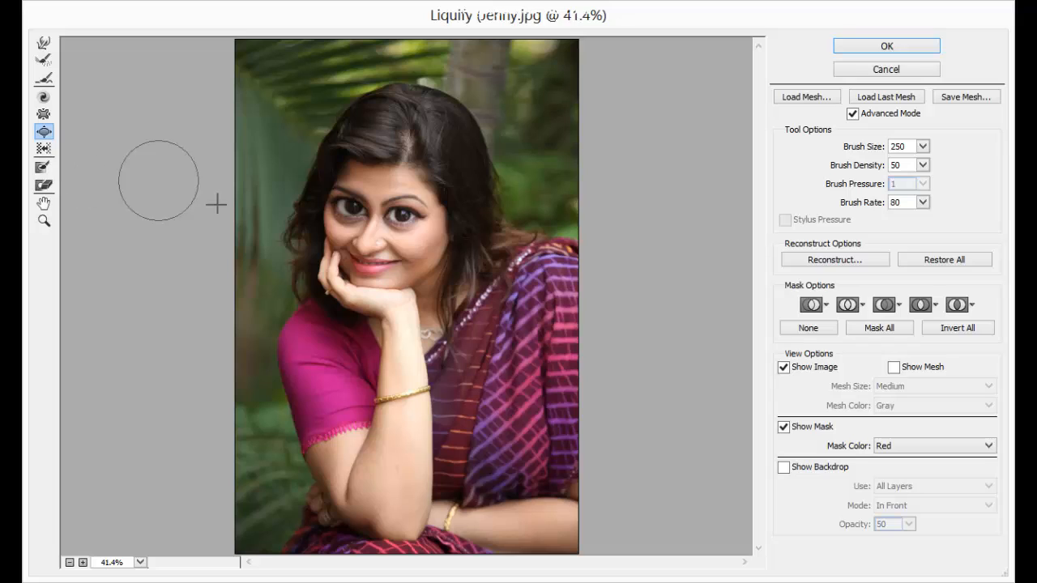
- Restore the whole image to its original shape and mask both eyes with the Freeze Mask tool at brush size 100
{"action": "left_click", "coordinate": [43, 168]}
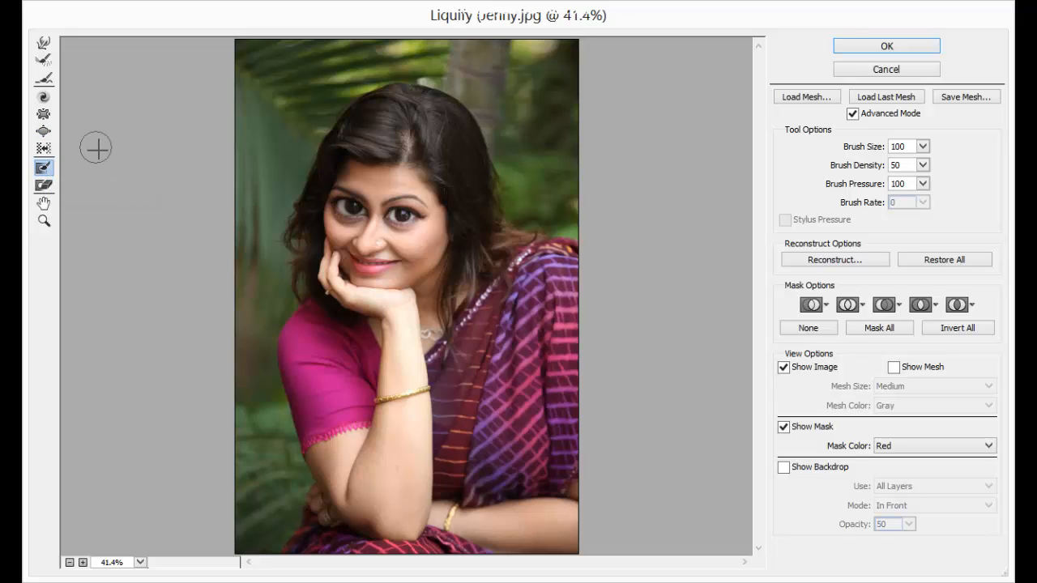
{"action": "left_click", "coordinate": [942, 261]}
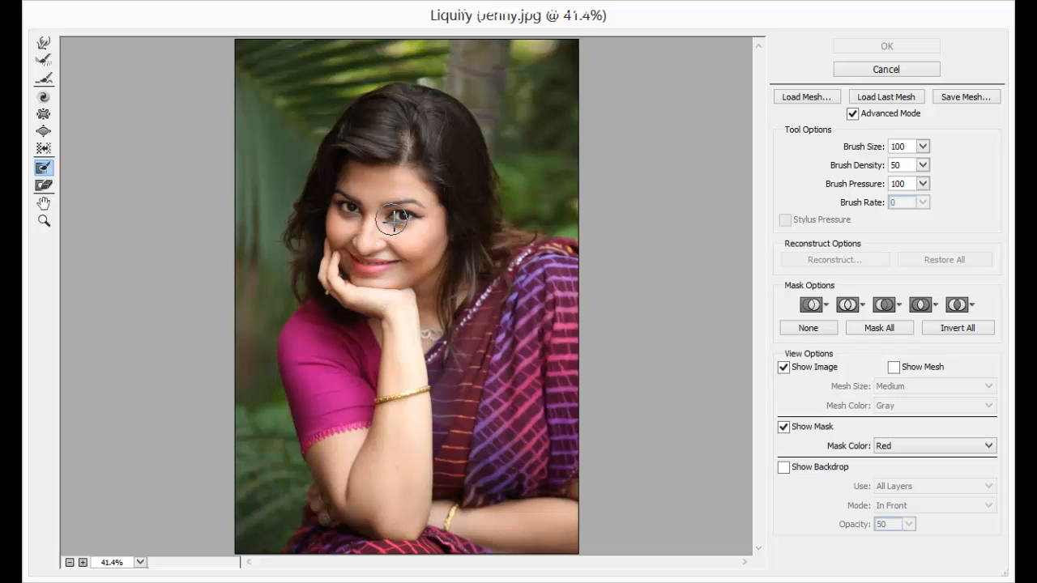
{"action": "mouse_move", "coordinate": [392, 221]}
{"action": "left_mouse_down"}
{"action": "mouse_move", "coordinate": [411, 218]}
{"action": "mouse_move", "coordinate": [350, 211]}
{"action": "left_mouse_up"}
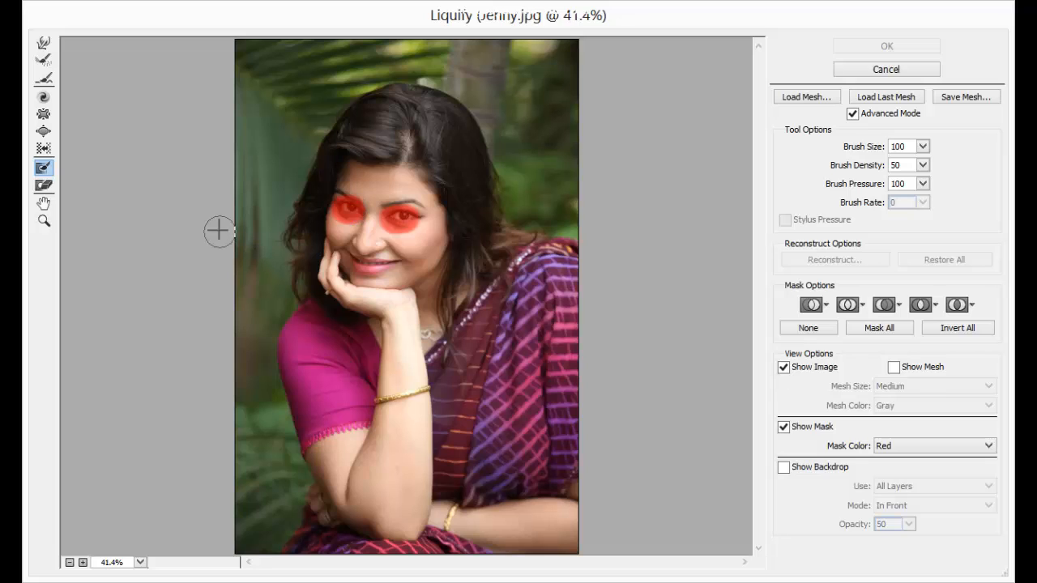
- Warp the face around the frozen eyes with the Forward Warp tool at brush size 300, stretching the nose, mouth and cheek outward
{"action": "left_click", "coordinate": [43, 42]}
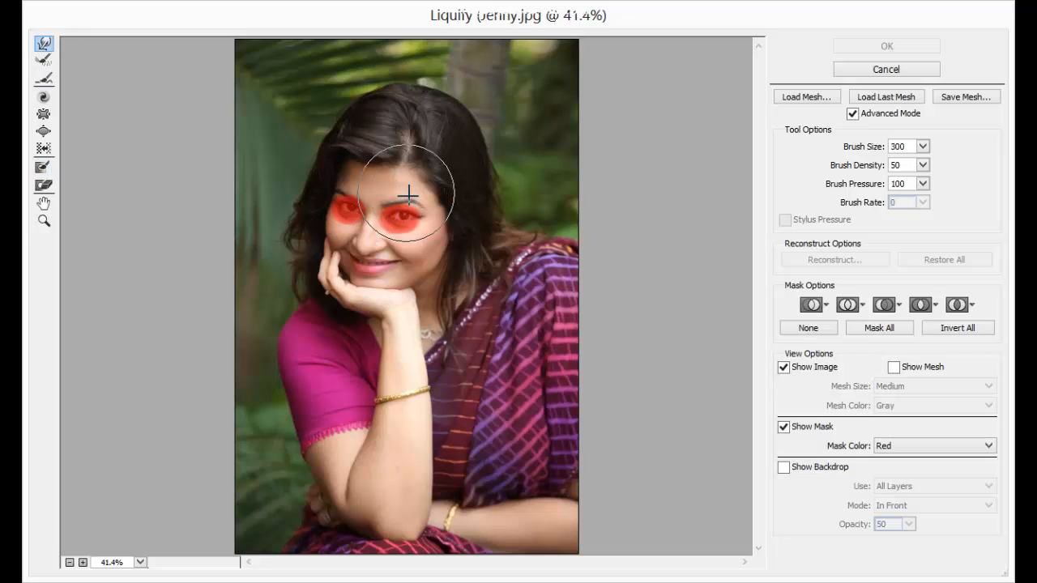
{"action": "left_click_drag", "start_coordinate": [405, 202], "coordinate": [433, 243]}
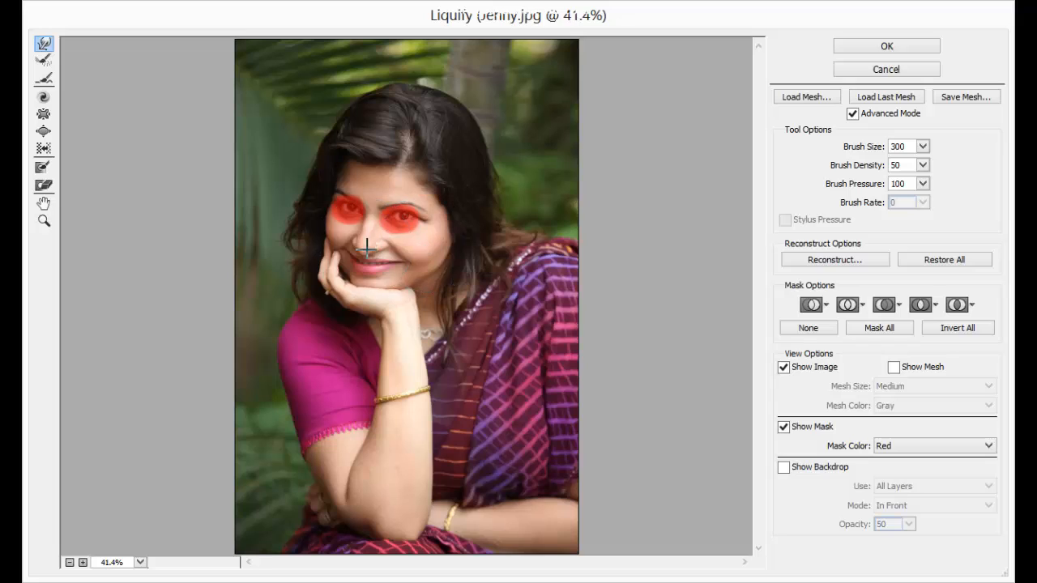
{"action": "left_click_drag", "start_coordinate": [367, 248], "coordinate": [349, 260]}
{"action": "left_click_drag", "start_coordinate": [350, 260], "coordinate": [323, 242]}
{"action": "left_click_drag", "start_coordinate": [384, 254], "coordinate": [406, 264]}
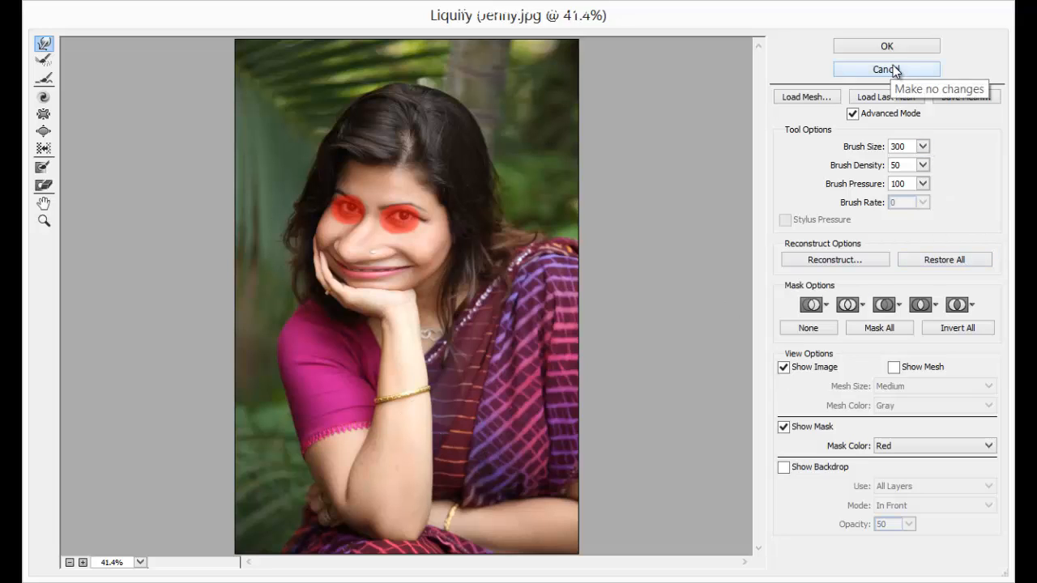
- Open the dialog for saving the Liquify mesh and cancel it without saving
{"action": "key", "text": "alt"}
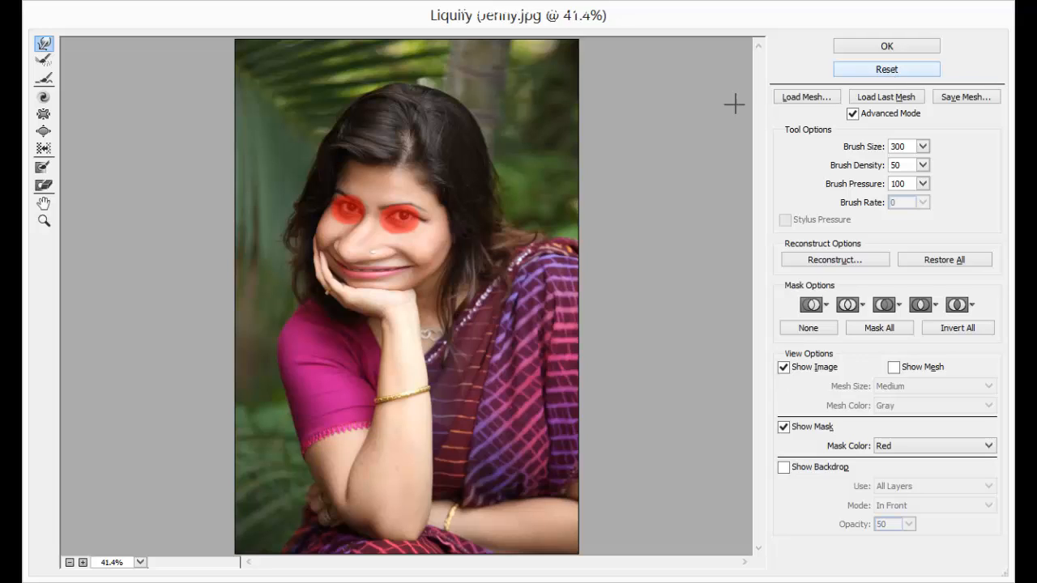
{"action": "left_click", "coordinate": [884, 72]}
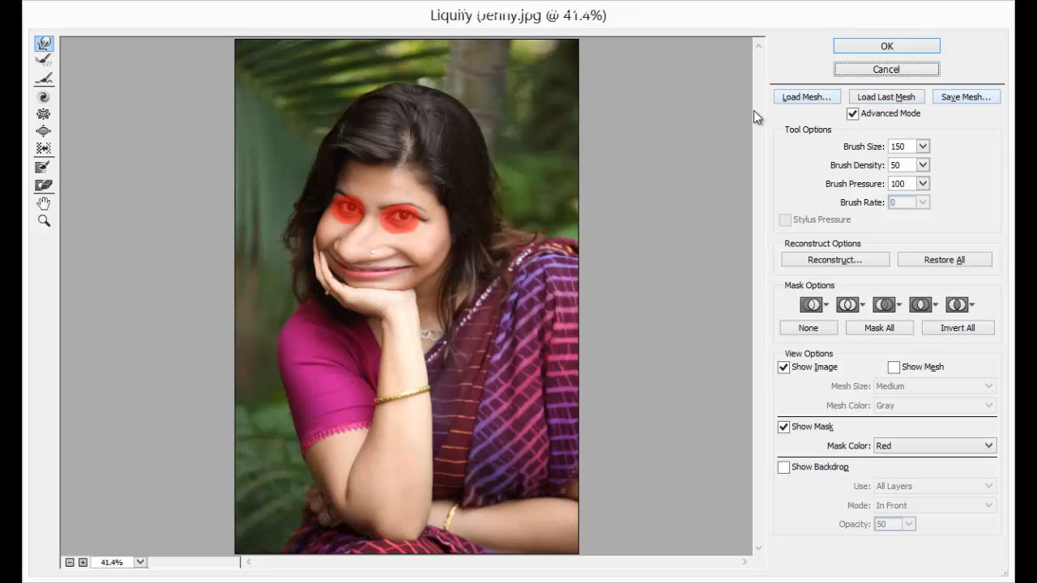
{"action": "left_click", "coordinate": [962, 97]}
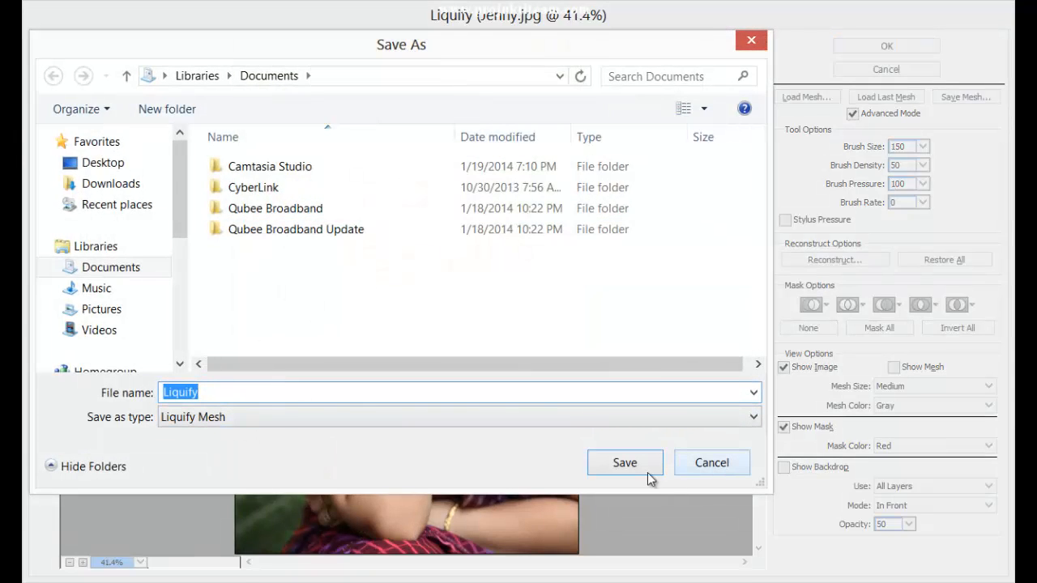
{"action": "left_click", "coordinate": [701, 468]}
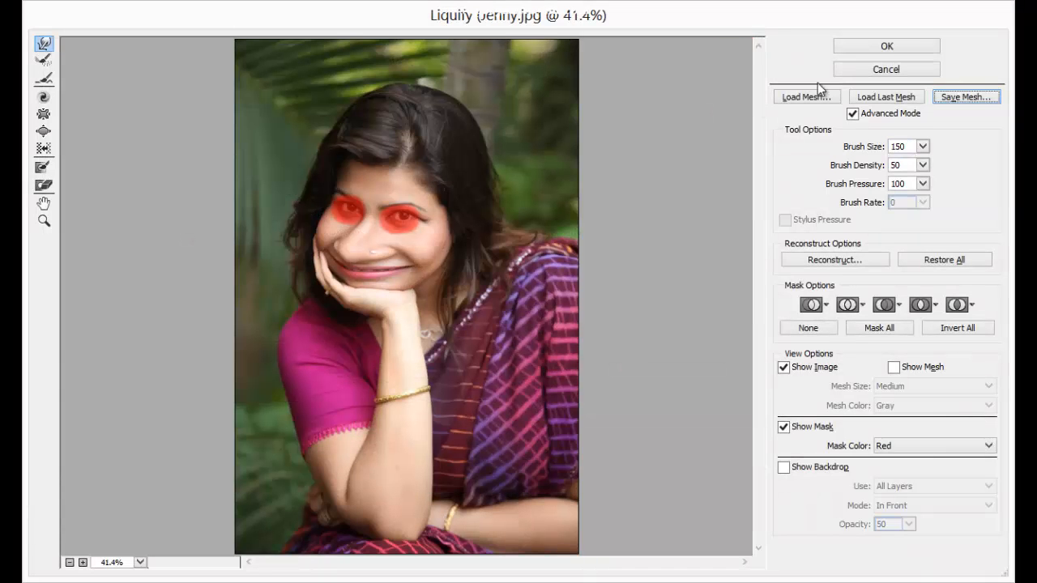
- Apply the Liquify changes to Layer 1 and hide that layer to compare with the original portrait
{"action": "left_click", "coordinate": [885, 47]}
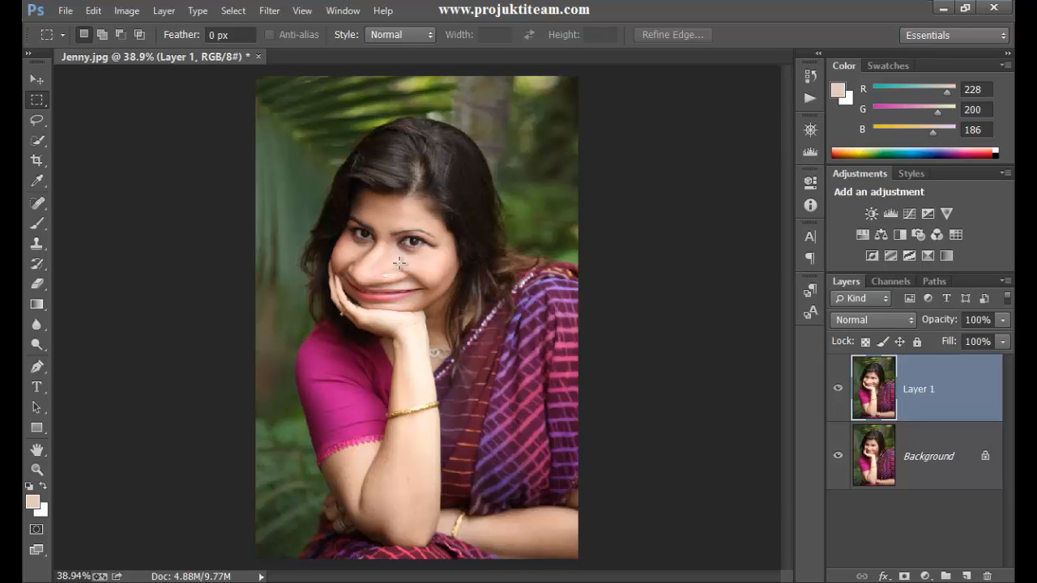
{"action": "left_click", "coordinate": [838, 391]}
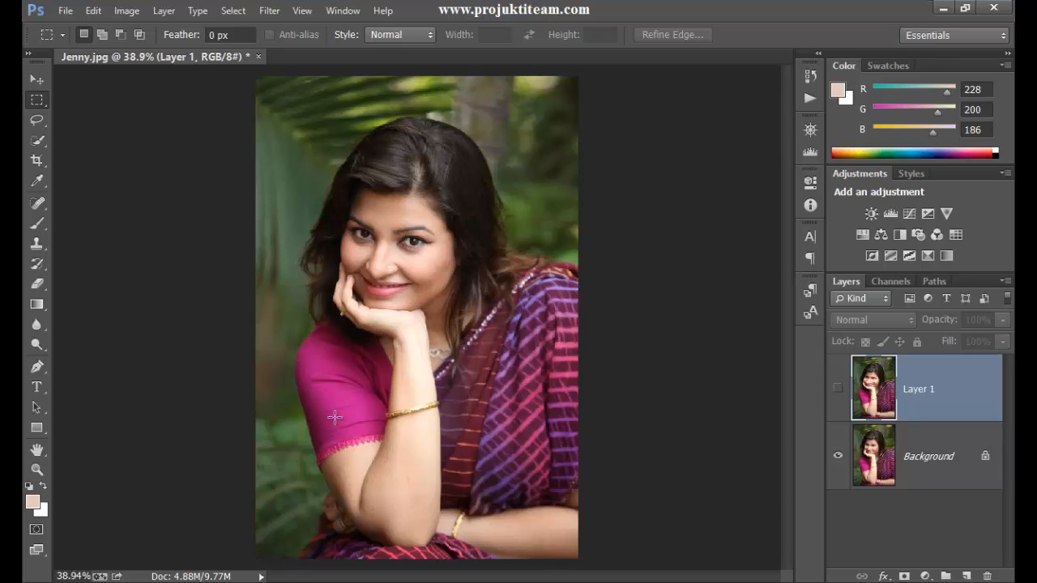